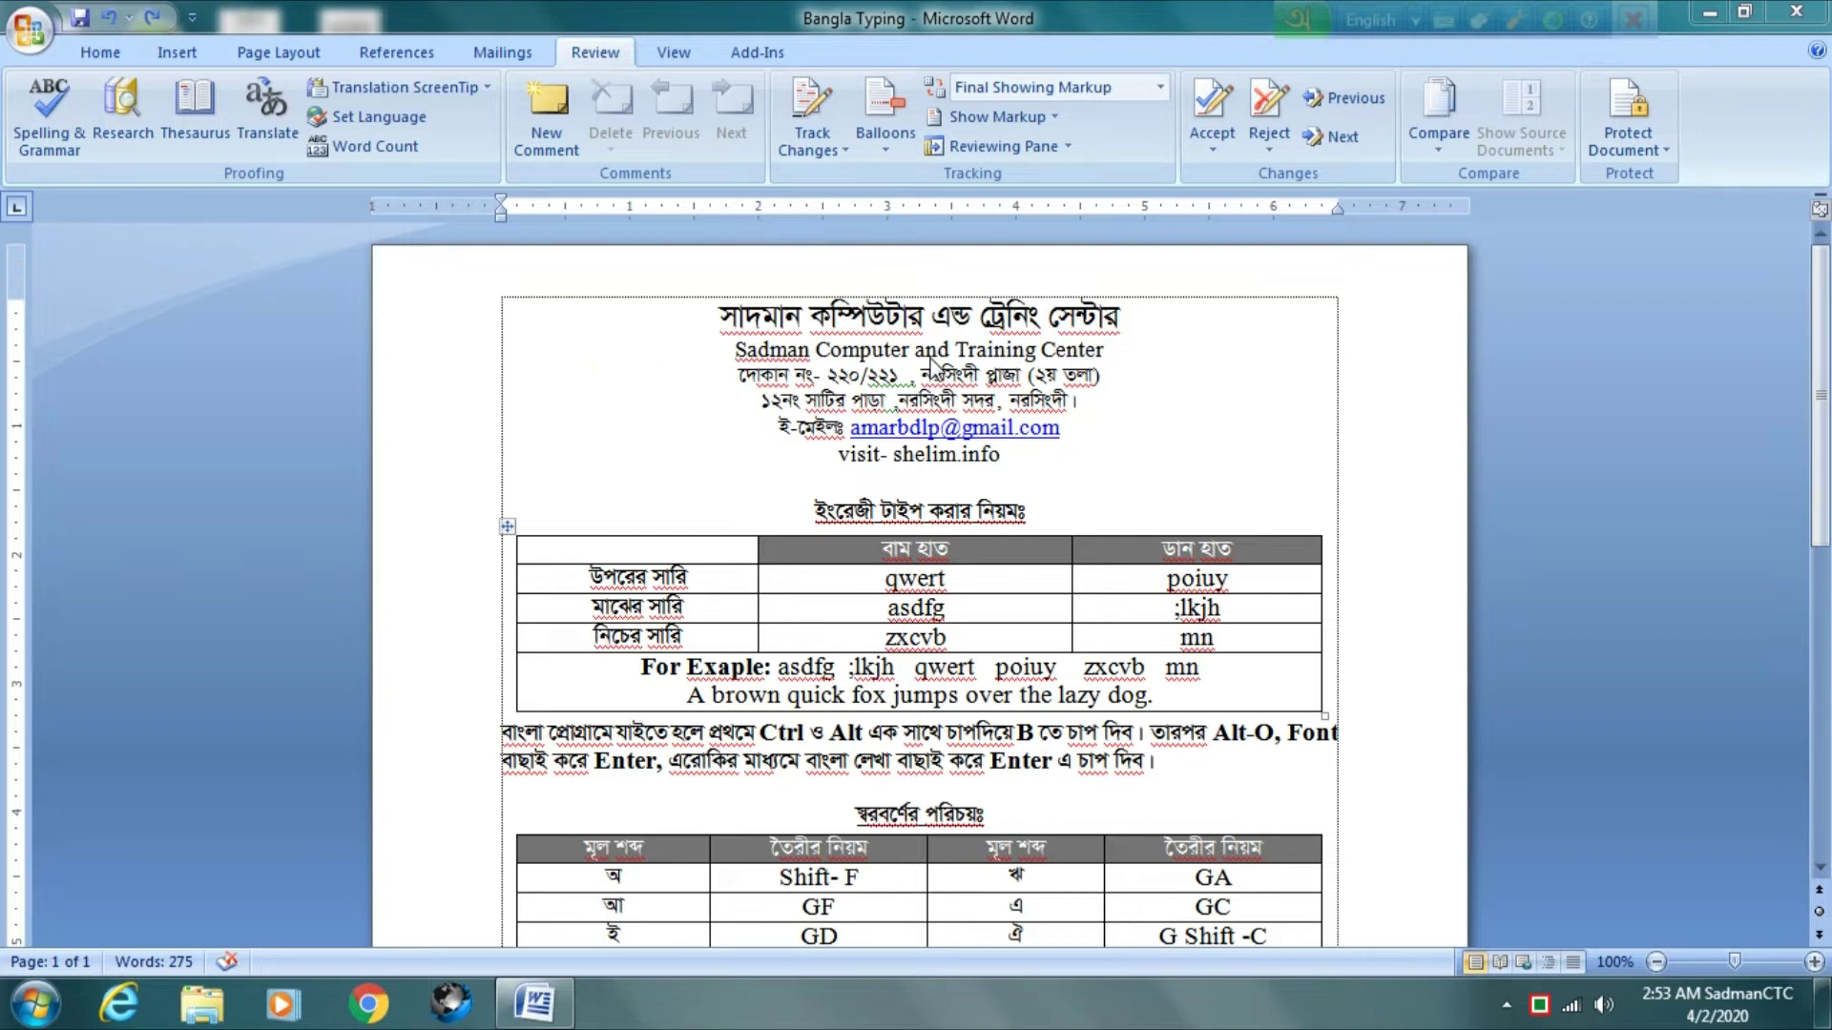
Look through the Bangla typing guide from the heading down to the note below the consonant table
click(1250, 426)
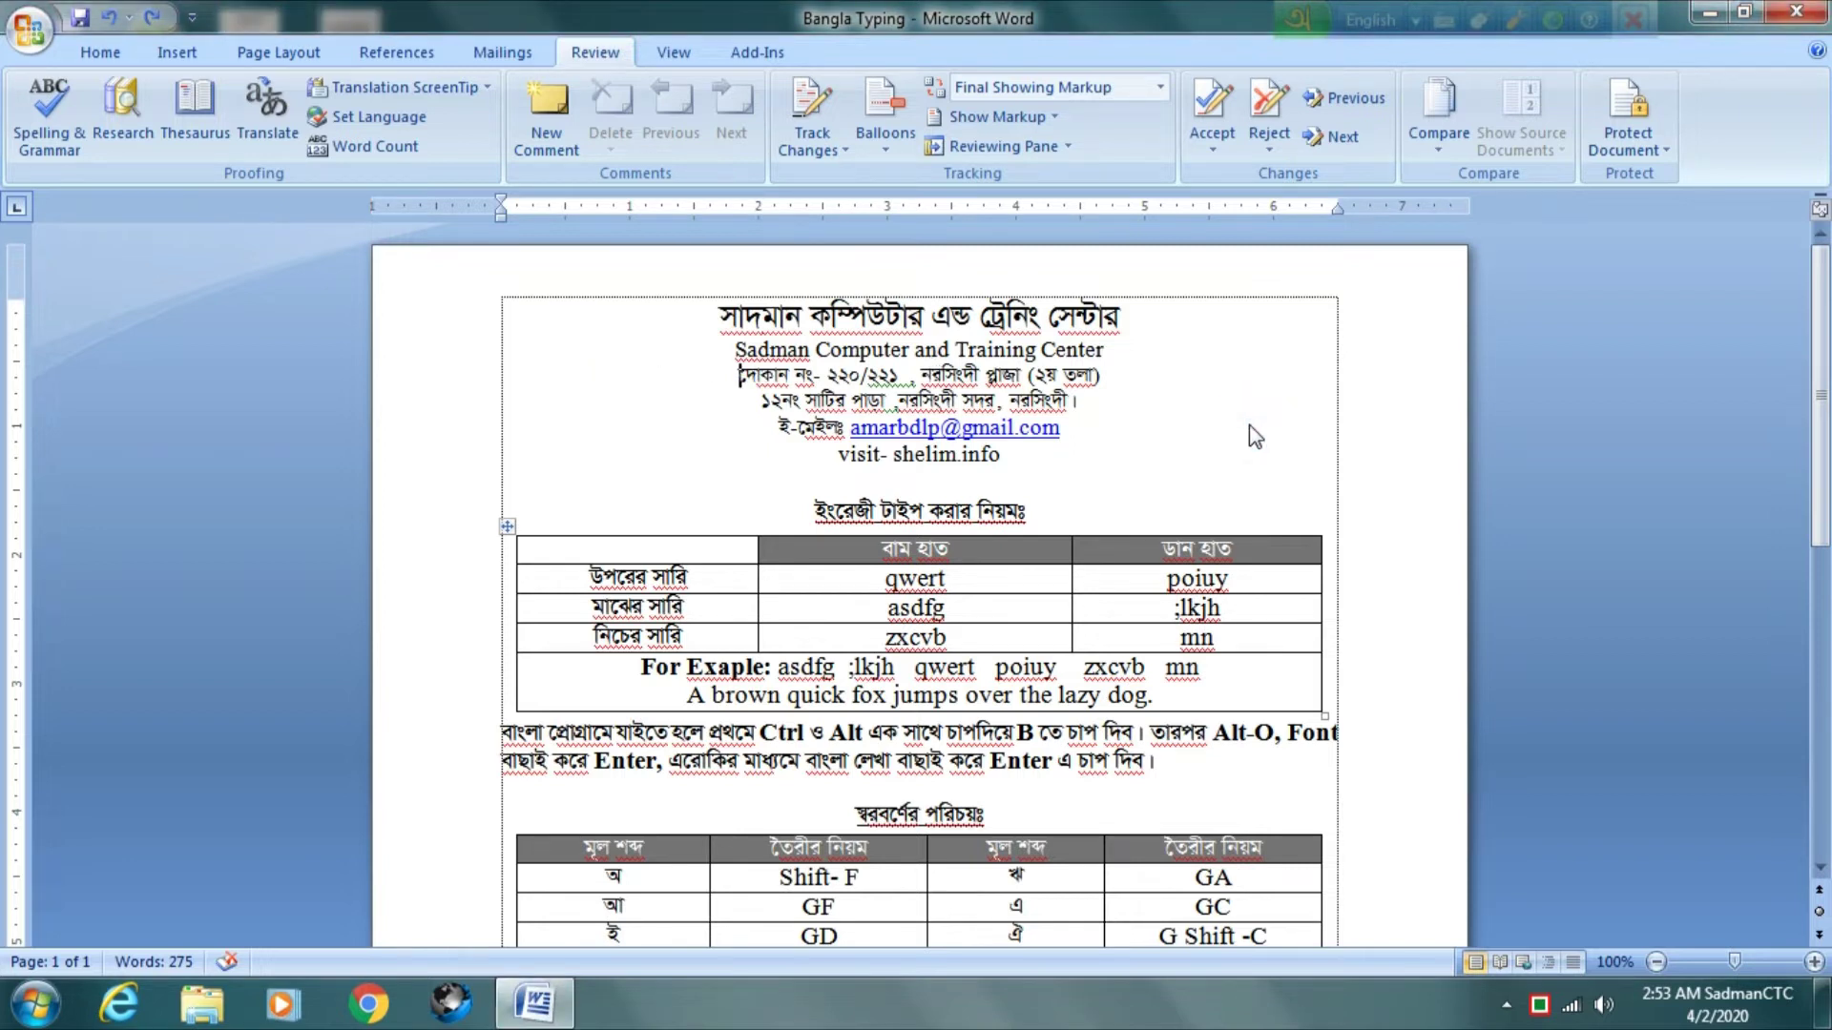
scroll(757, 851, down, 13)
click(757, 851)
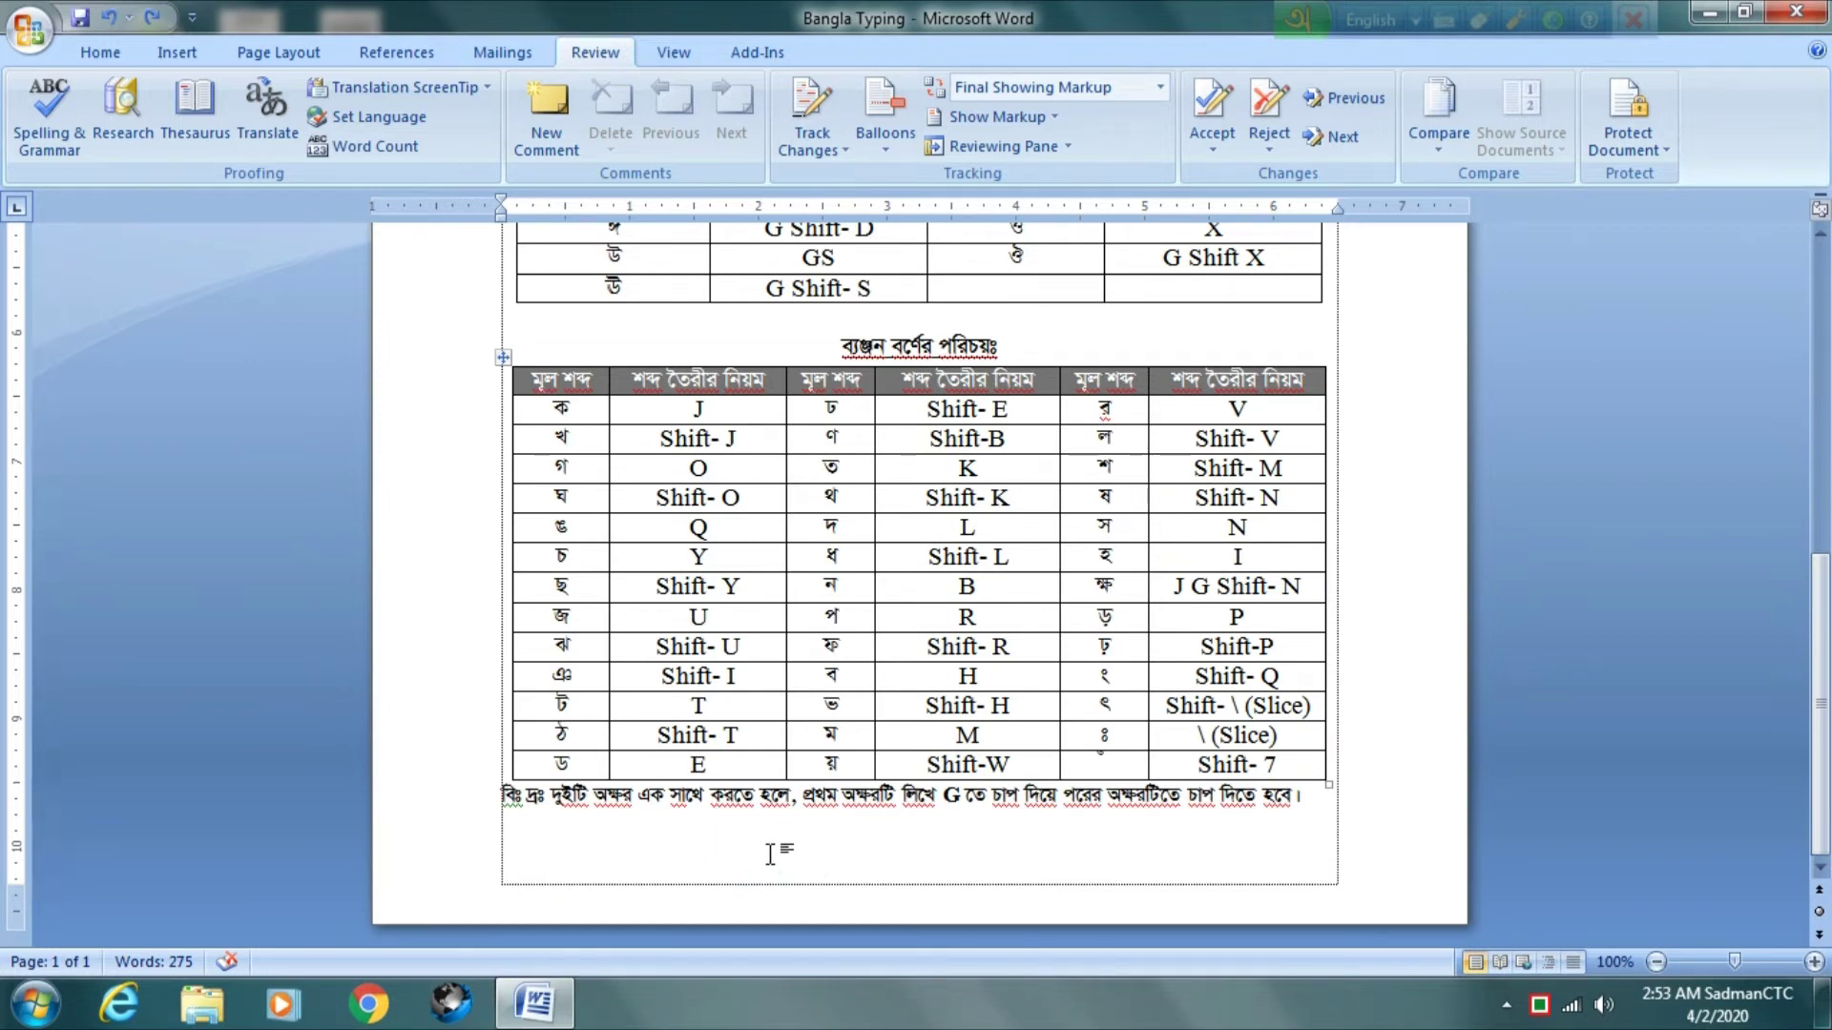
scroll(770, 852, up, 15)
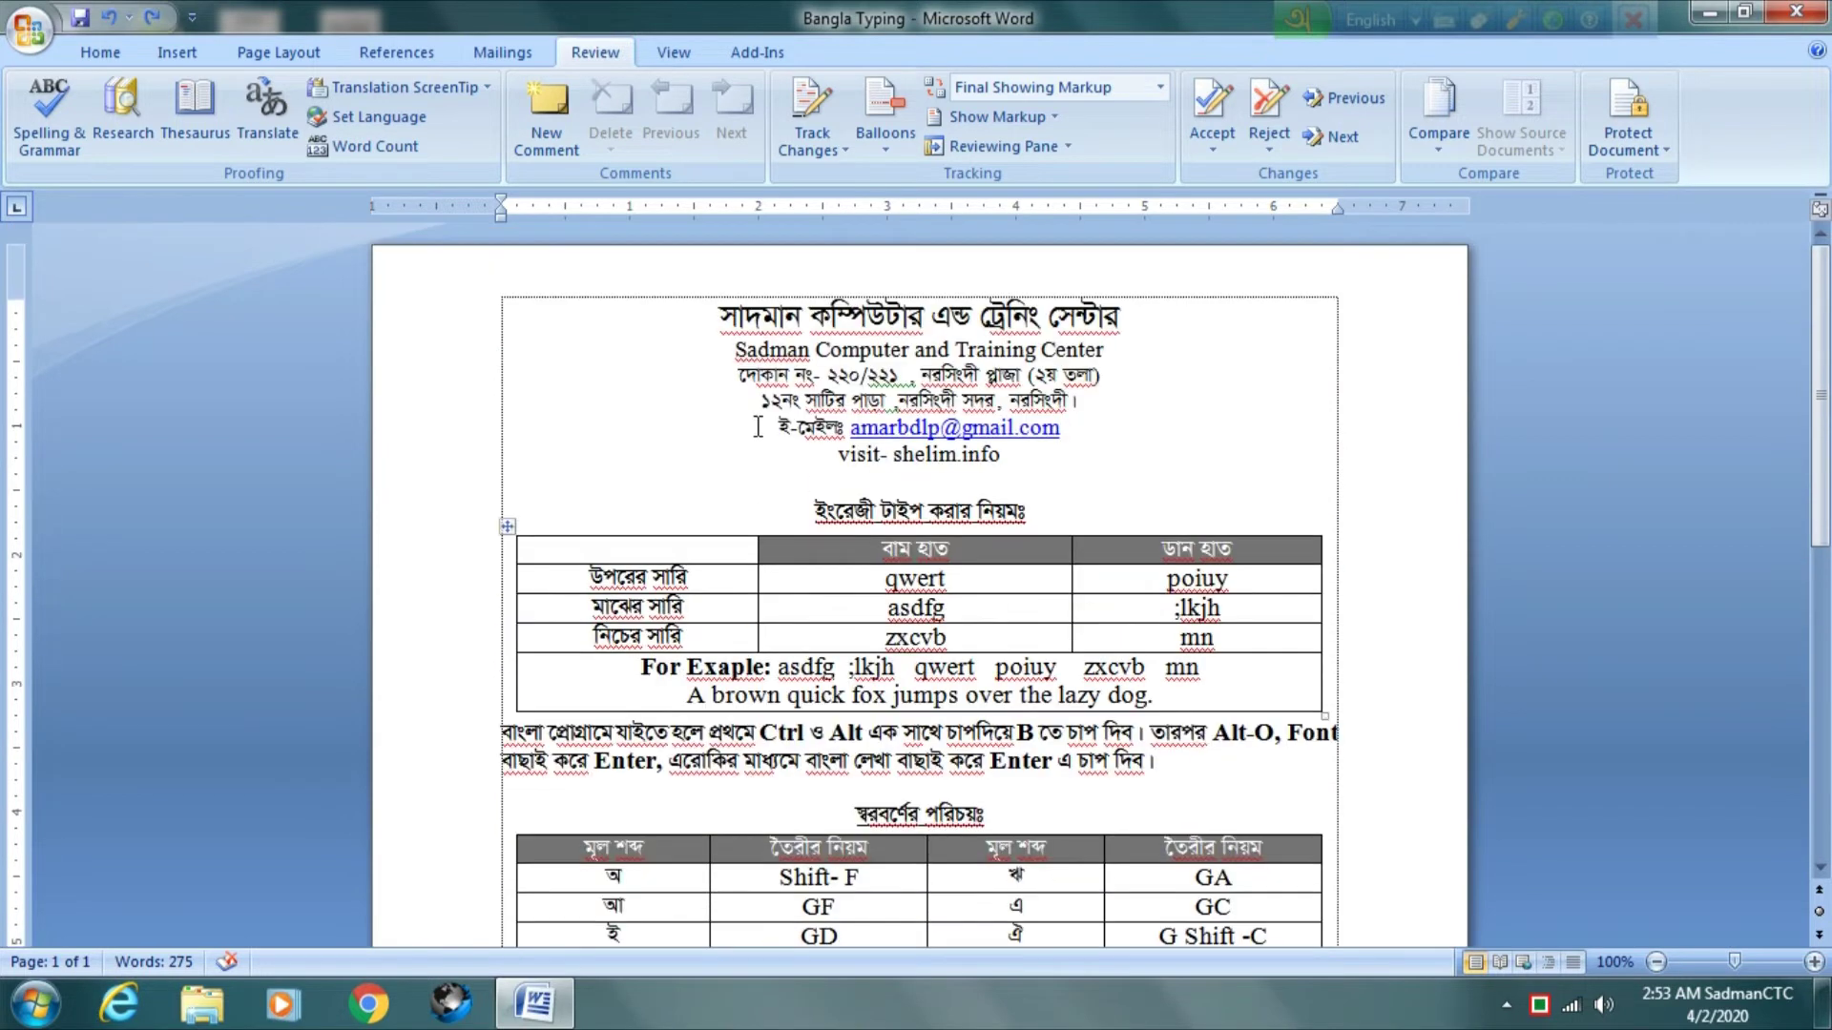
click(1206, 440)
click(1145, 462)
scroll(1140, 477, down, 5)
scroll(1141, 477, up, 2)
scroll(1140, 477, up, 5)
scroll(1137, 478, down, 11)
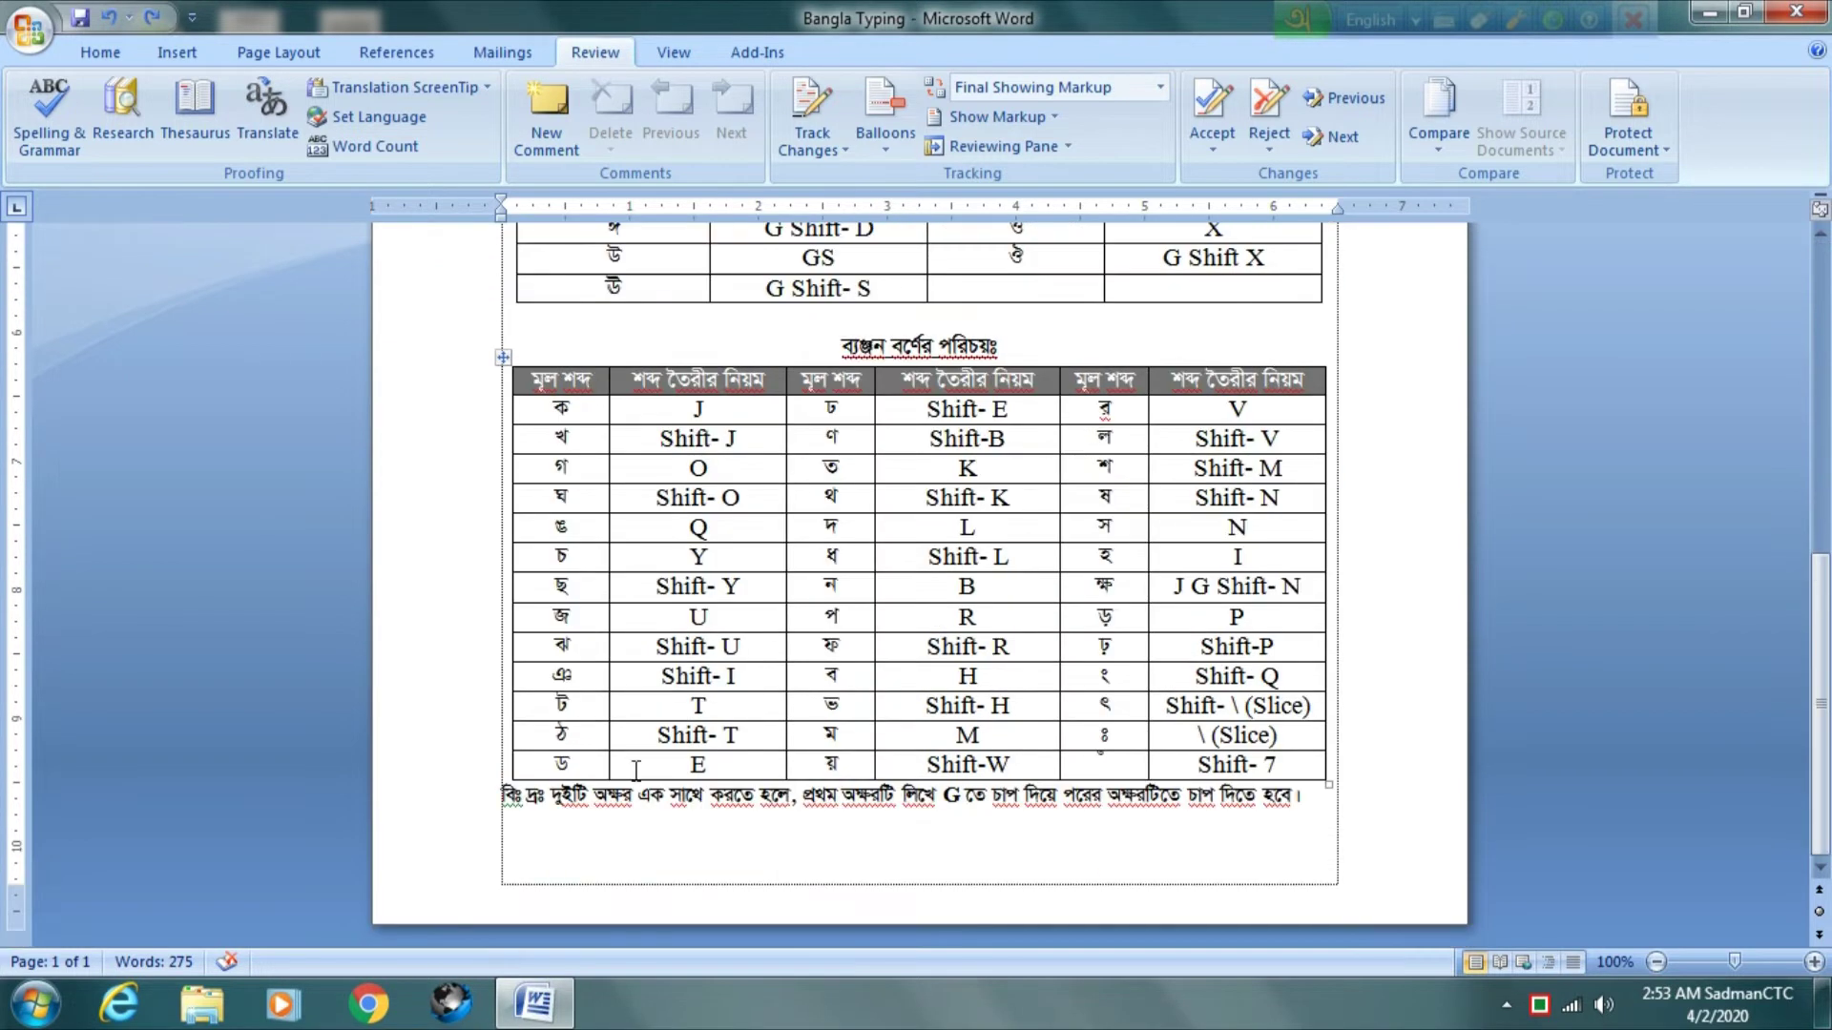
Insert a page break after the note below the consonant table and enter the test letter ও on the new page
click(518, 849)
key(ctrl+Return)
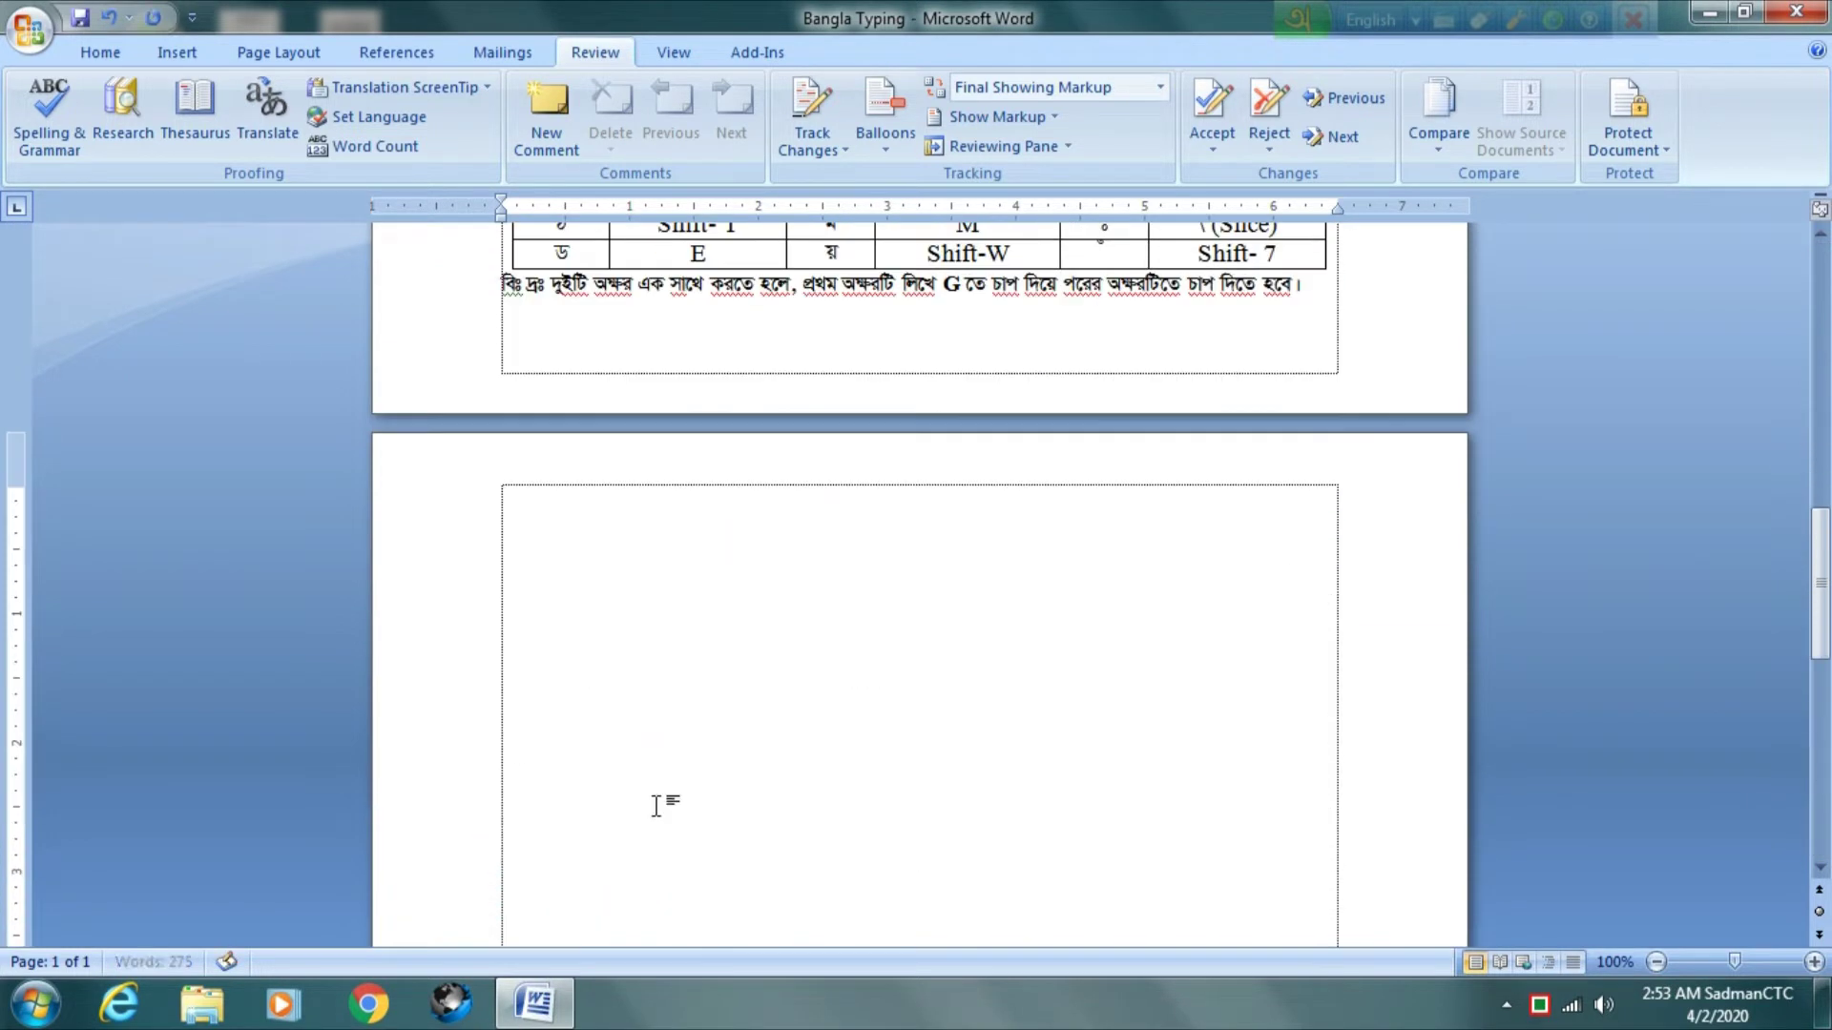
scroll(699, 659, up, 3)
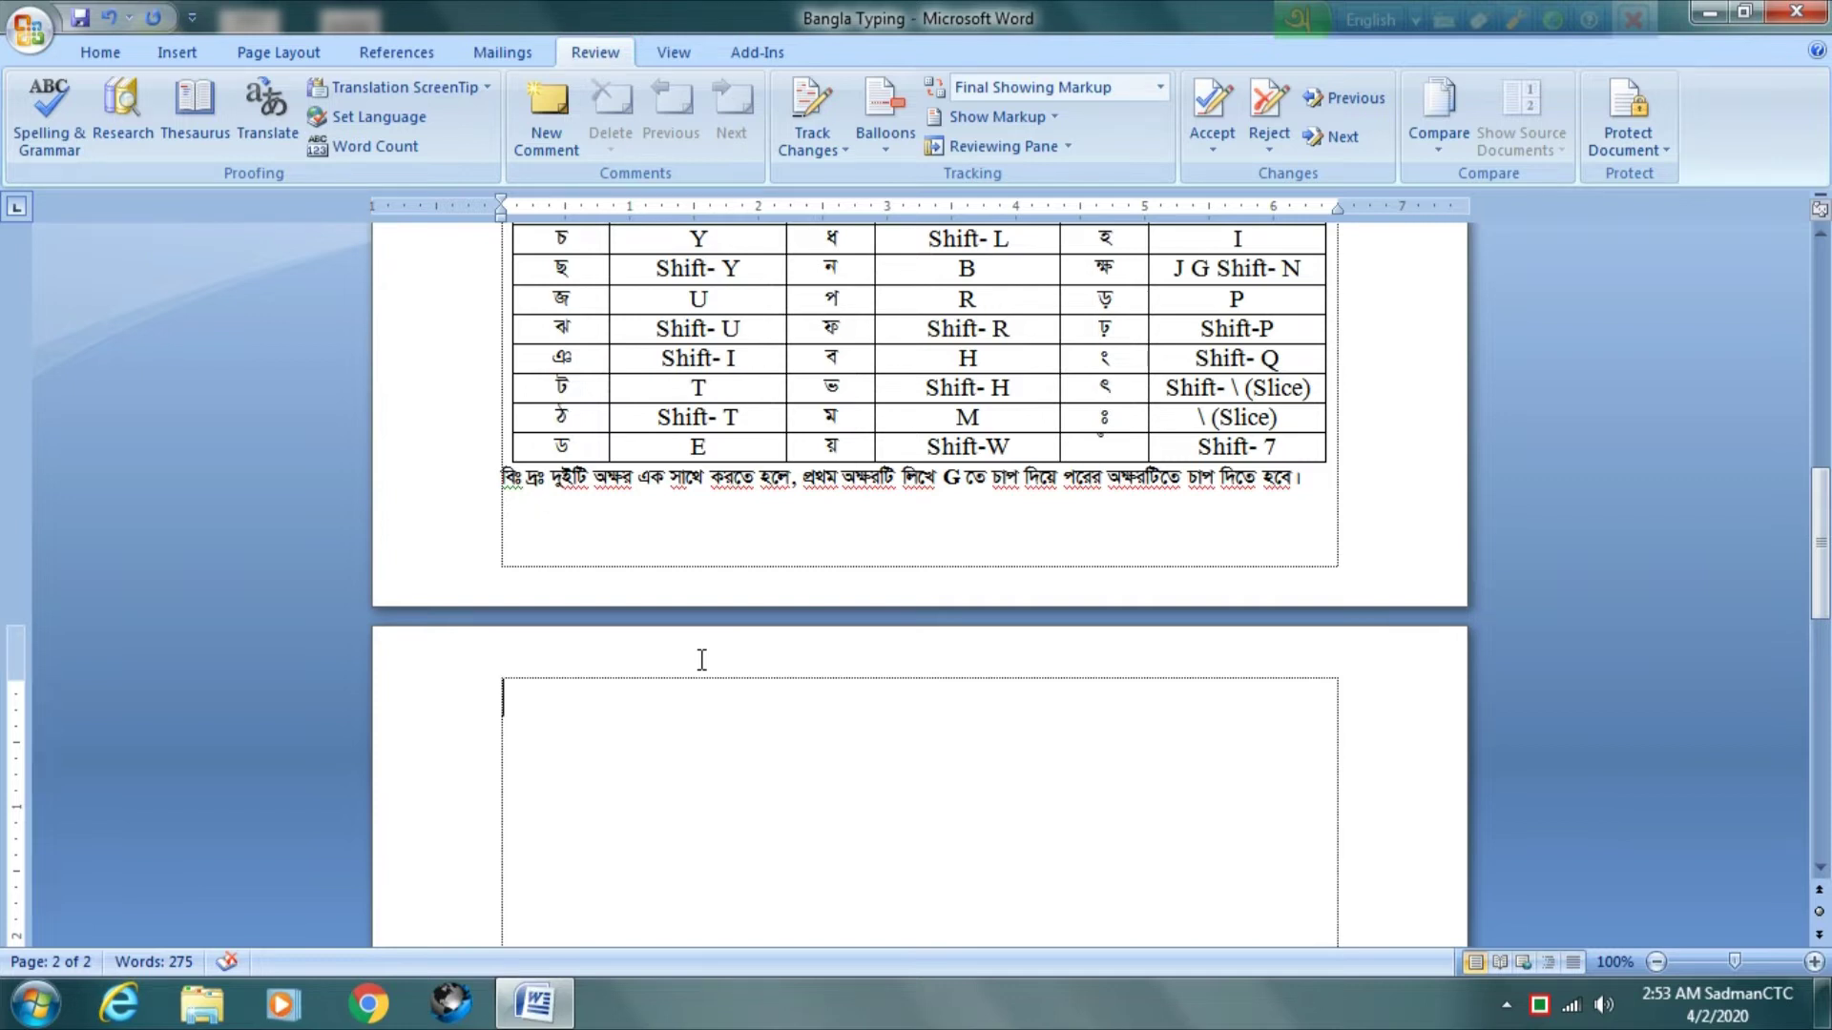
text(ও)
text(X)
mouse_move(523, 727)
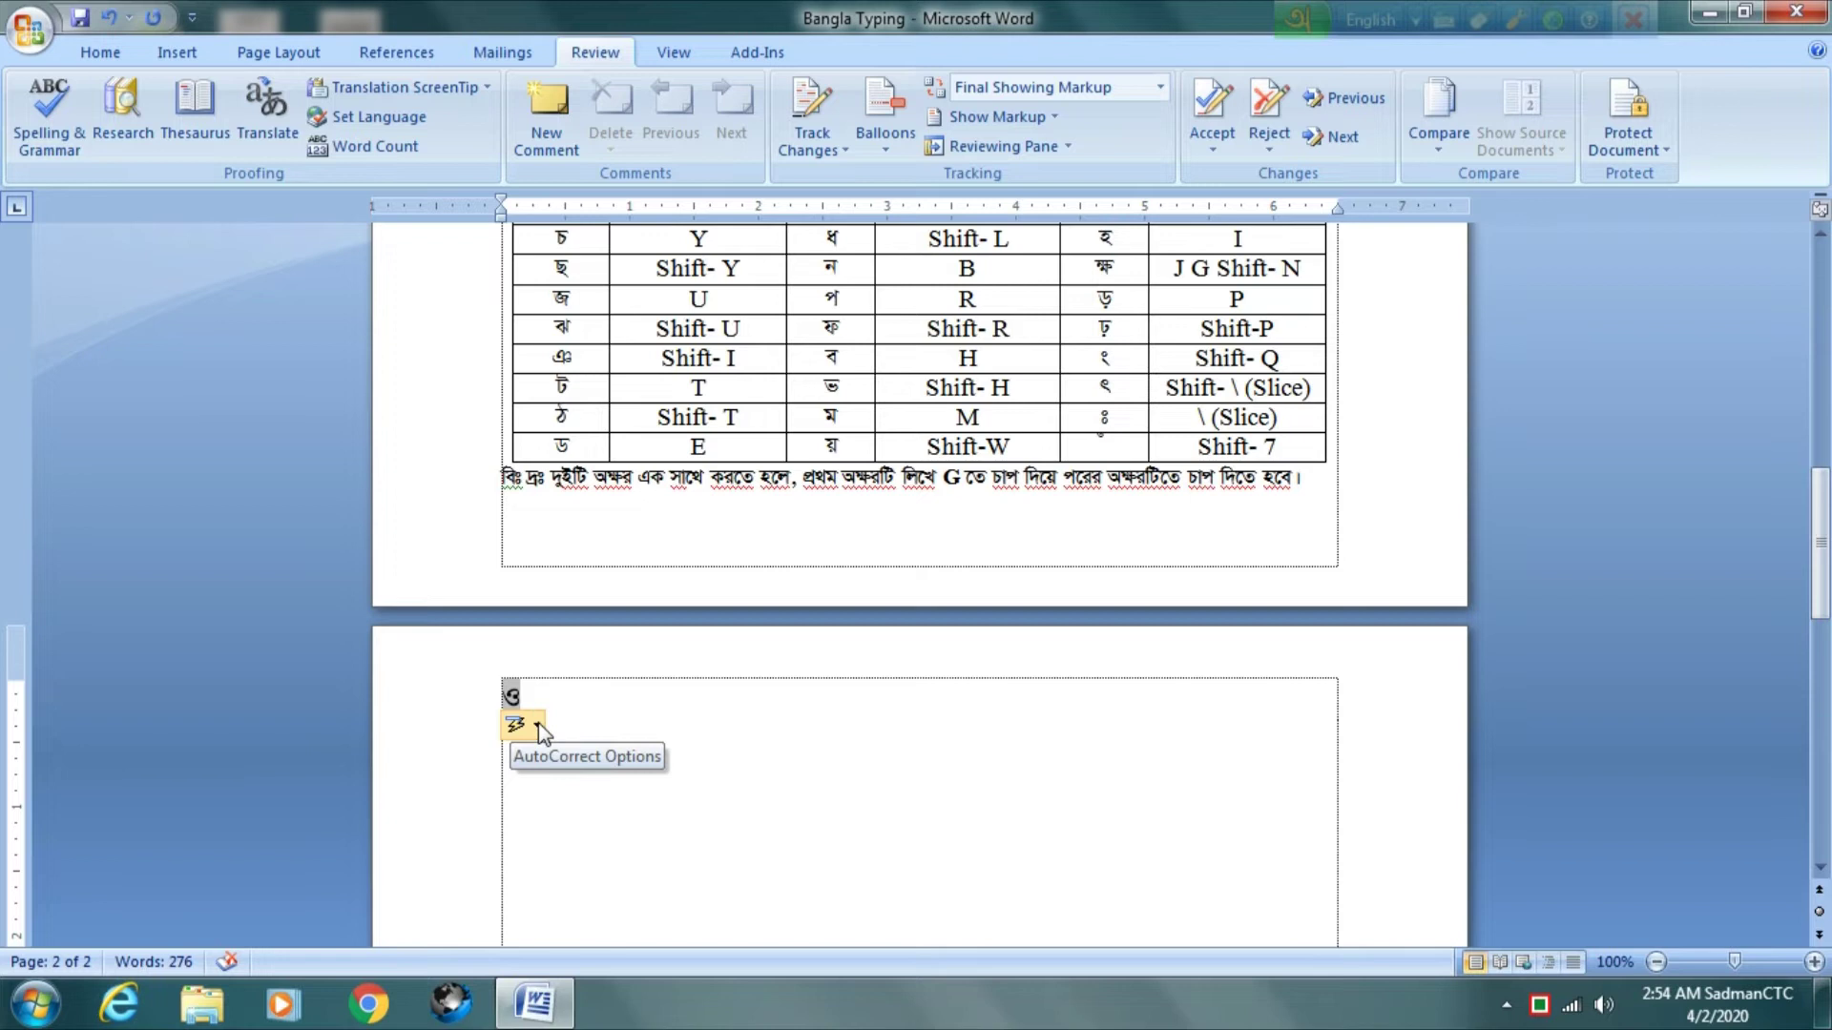
click(593, 689)
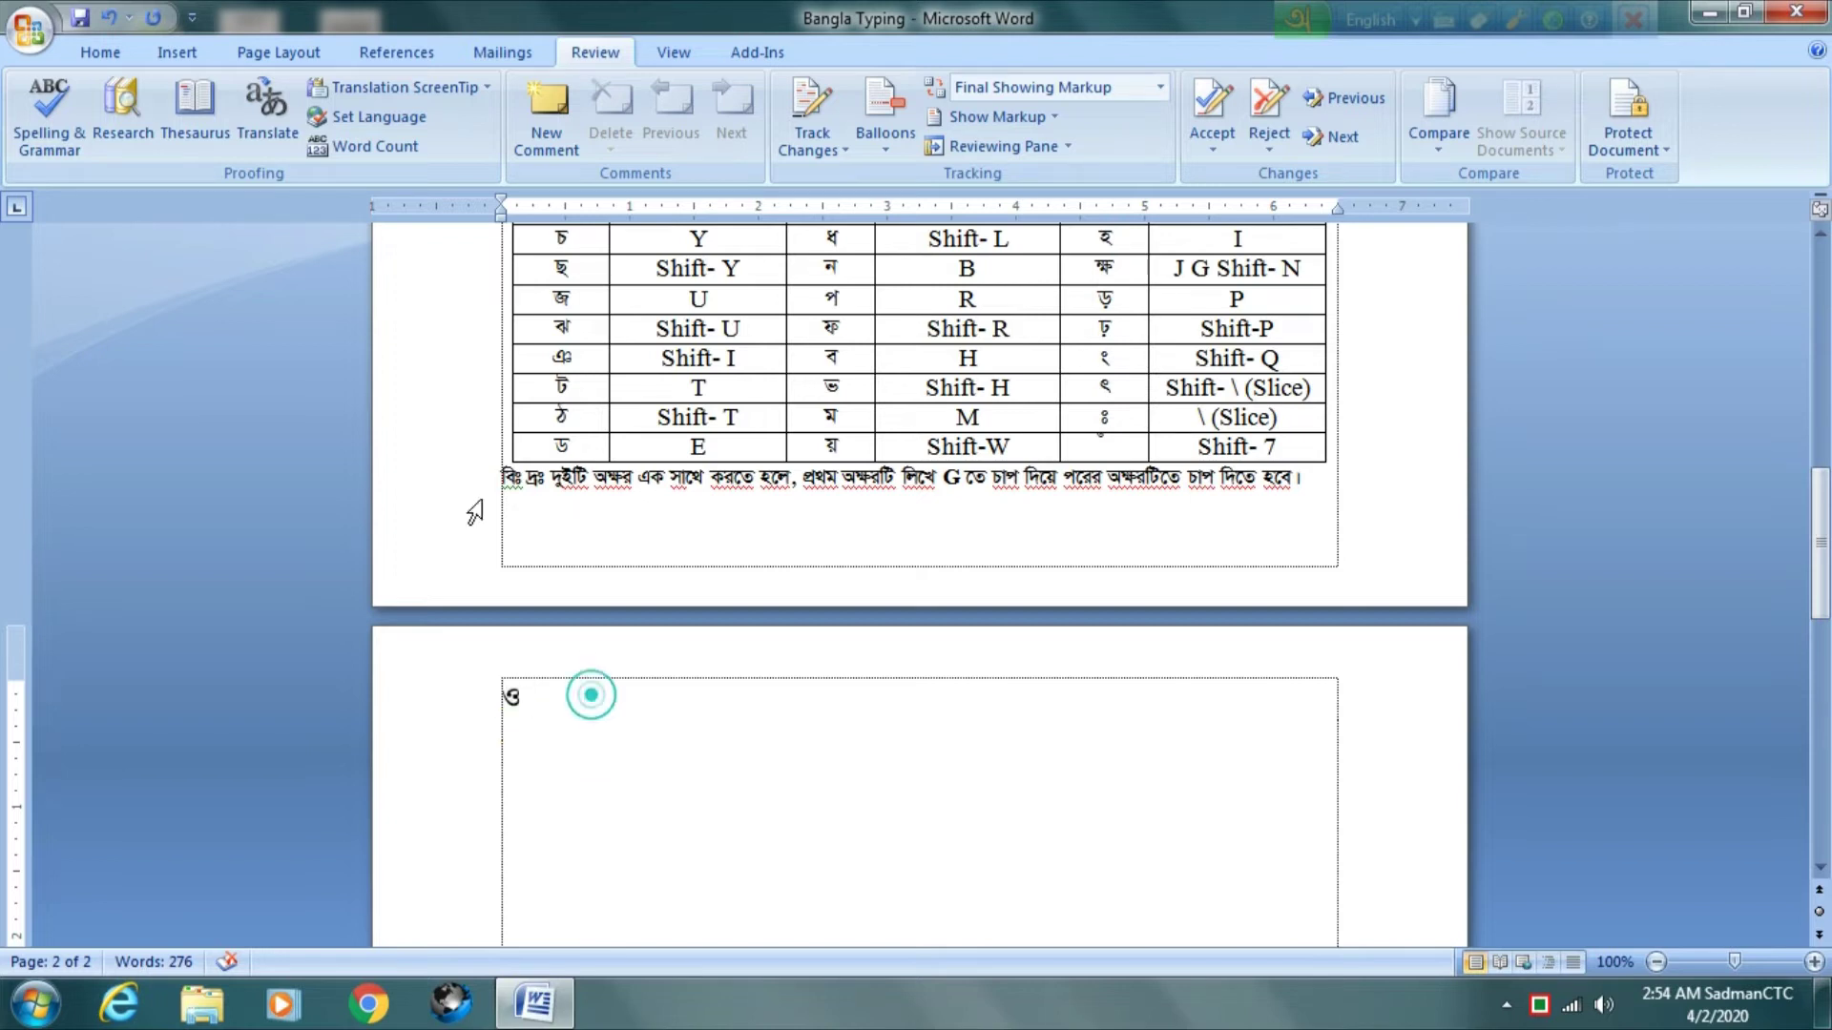
click(50, 127)
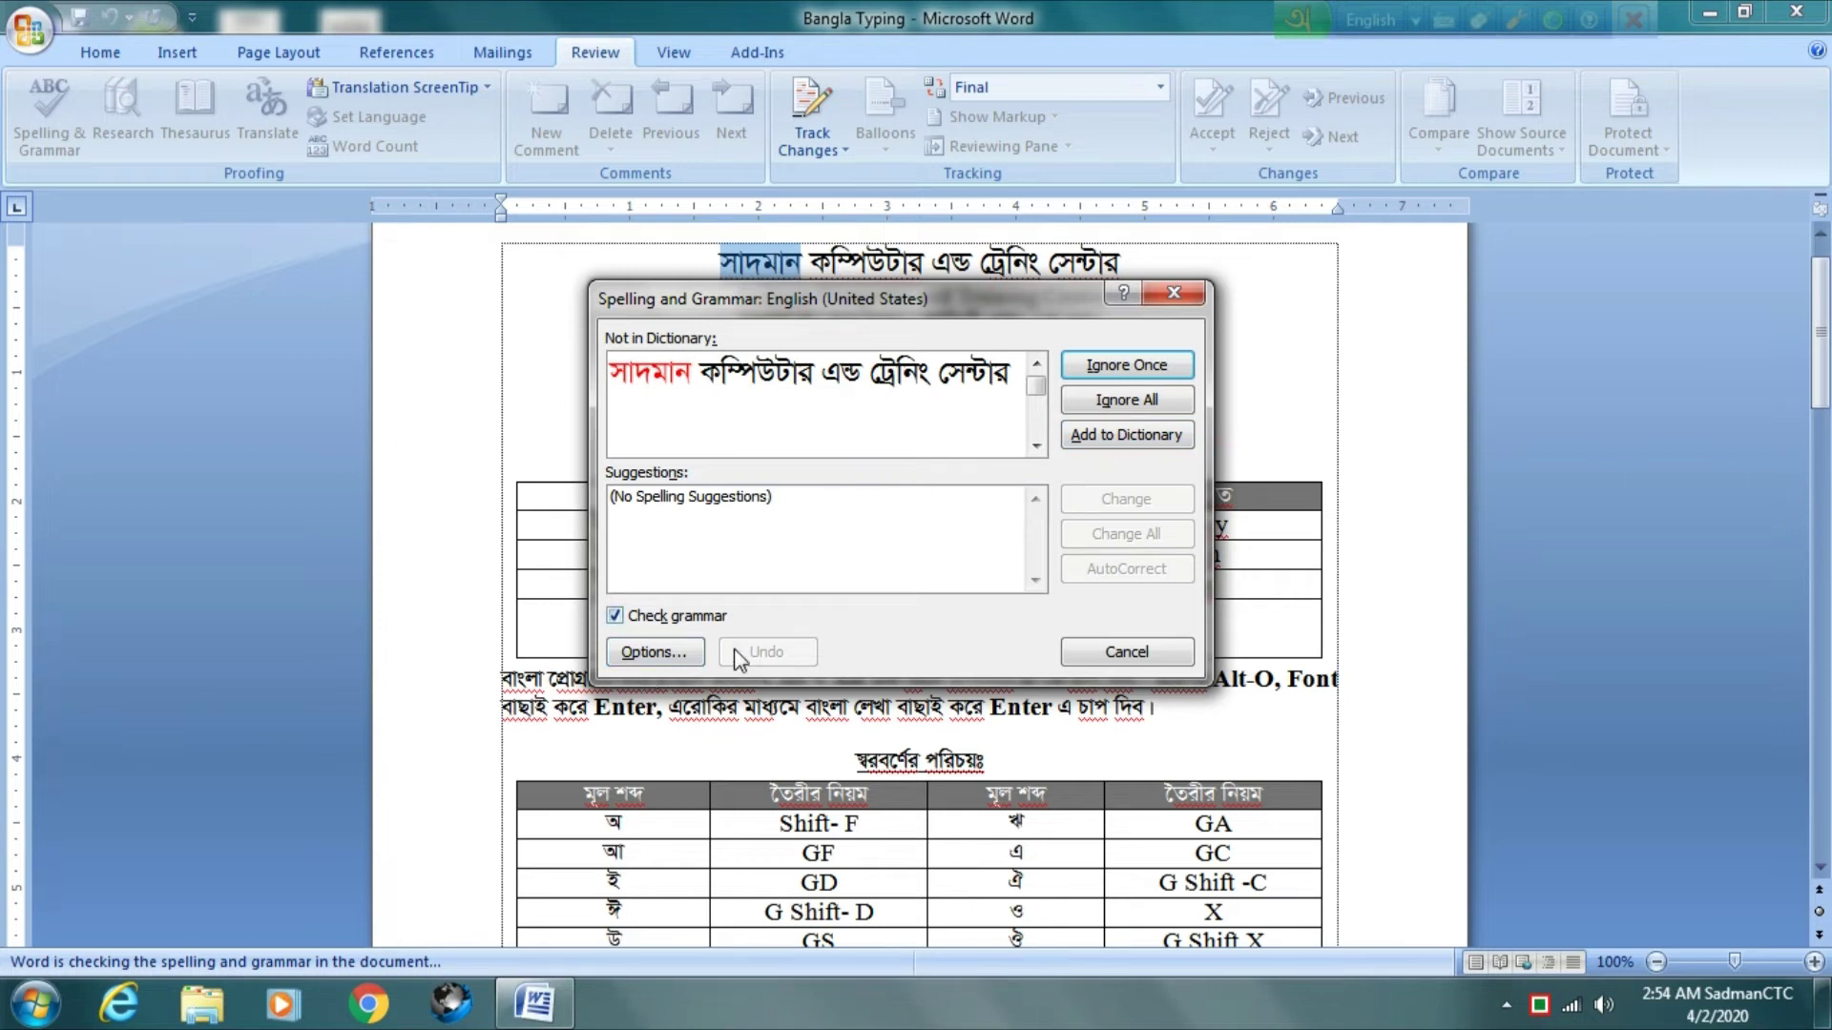
click(641, 653)
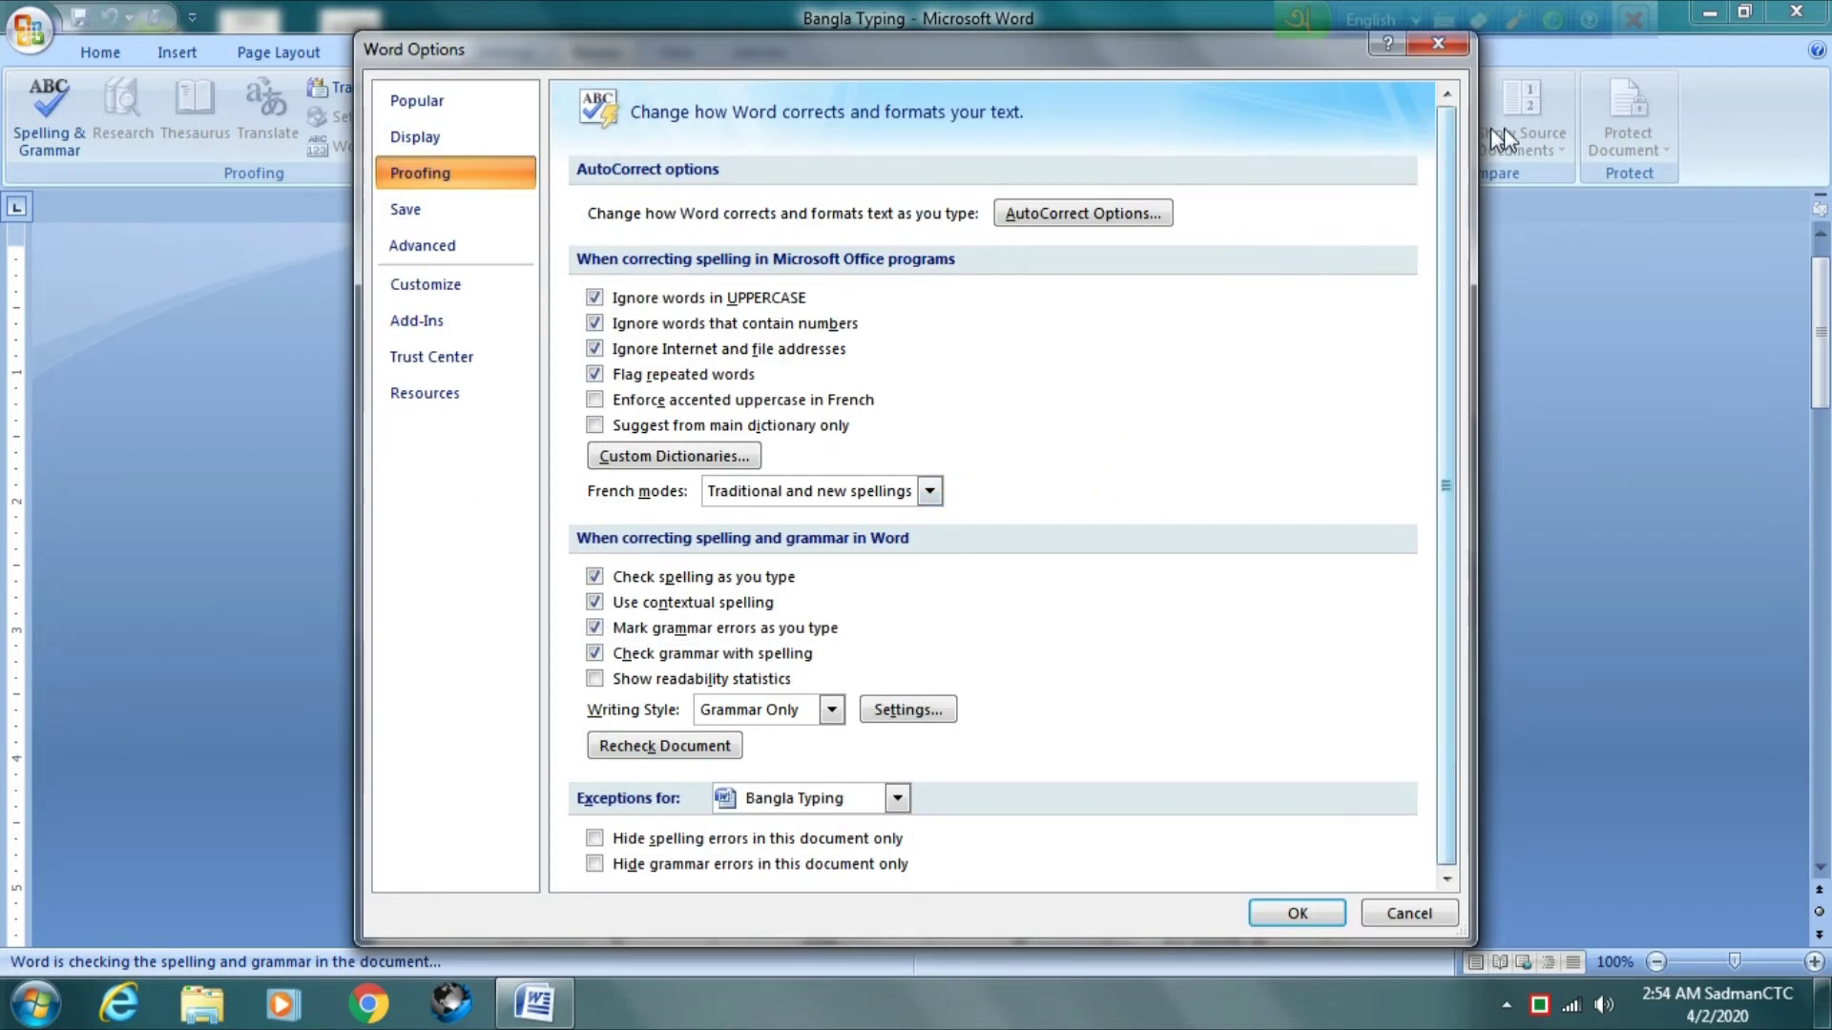
right_click(809, 52)
click(873, 136)
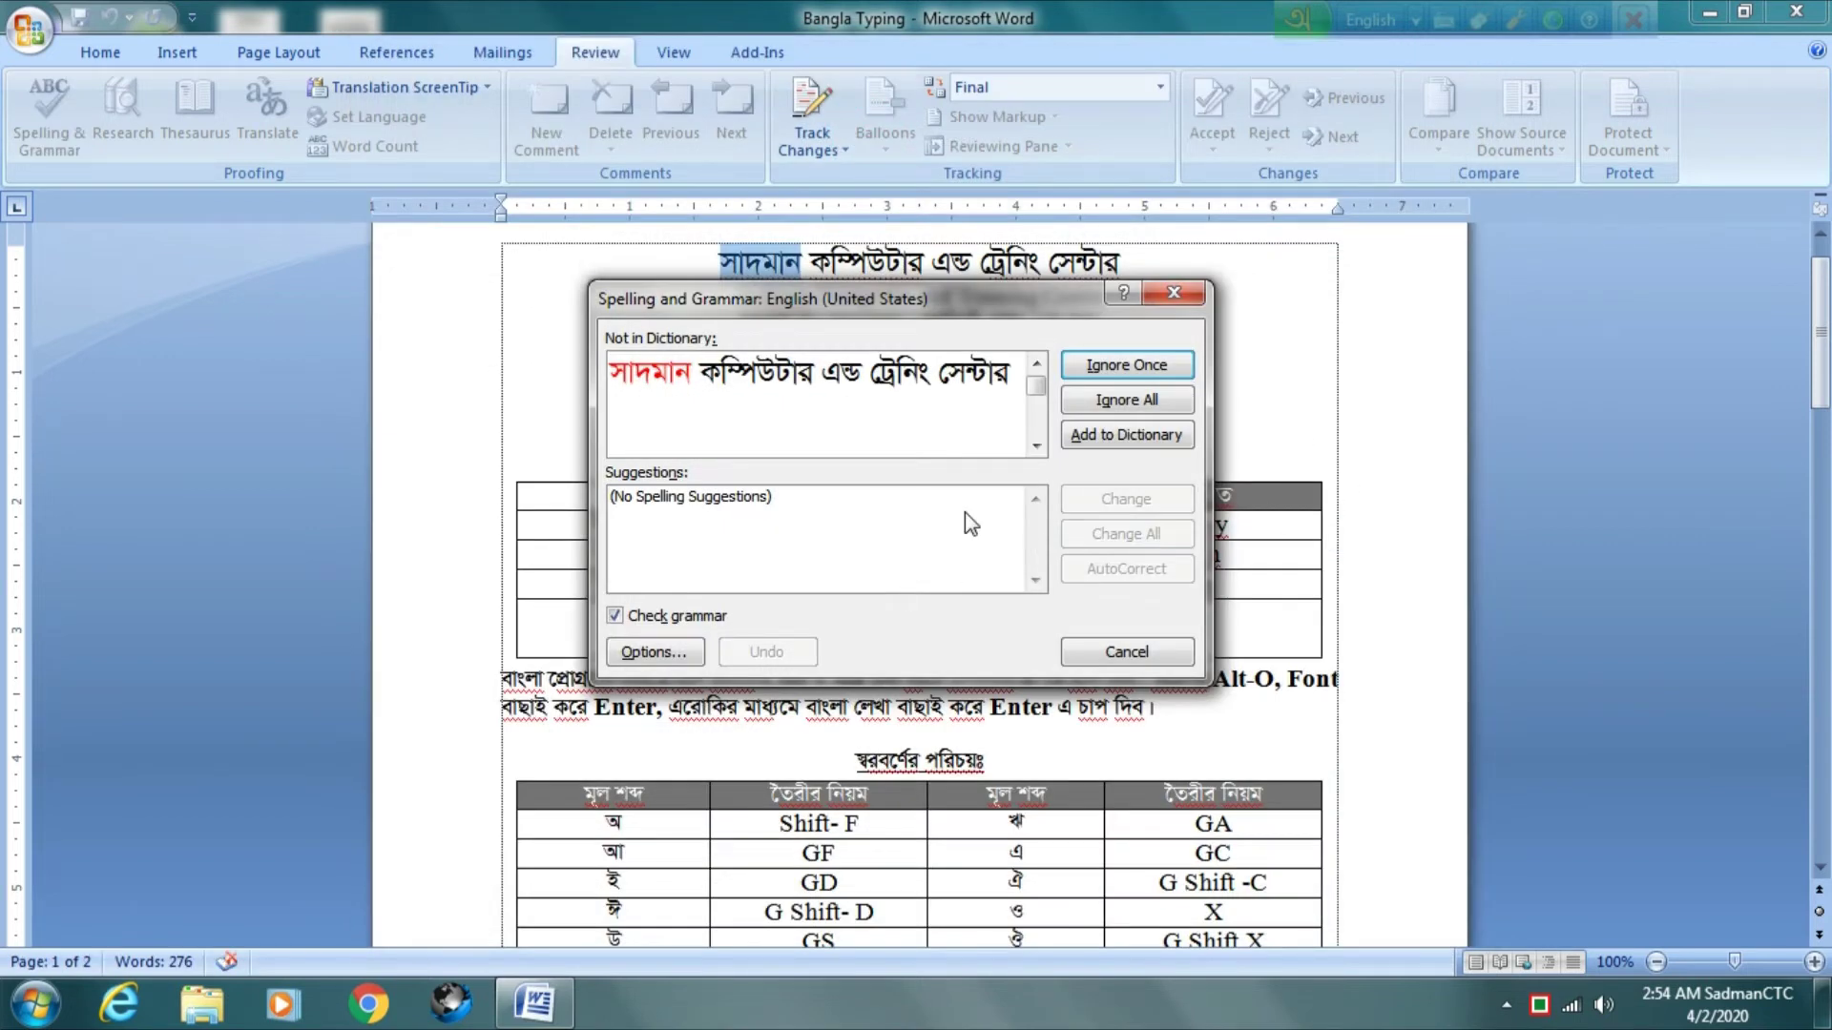
click(1173, 292)
Retype the test letter on the second page and open the AutoCorrect settings from the marker beneath it
scroll(767, 635, down, 14)
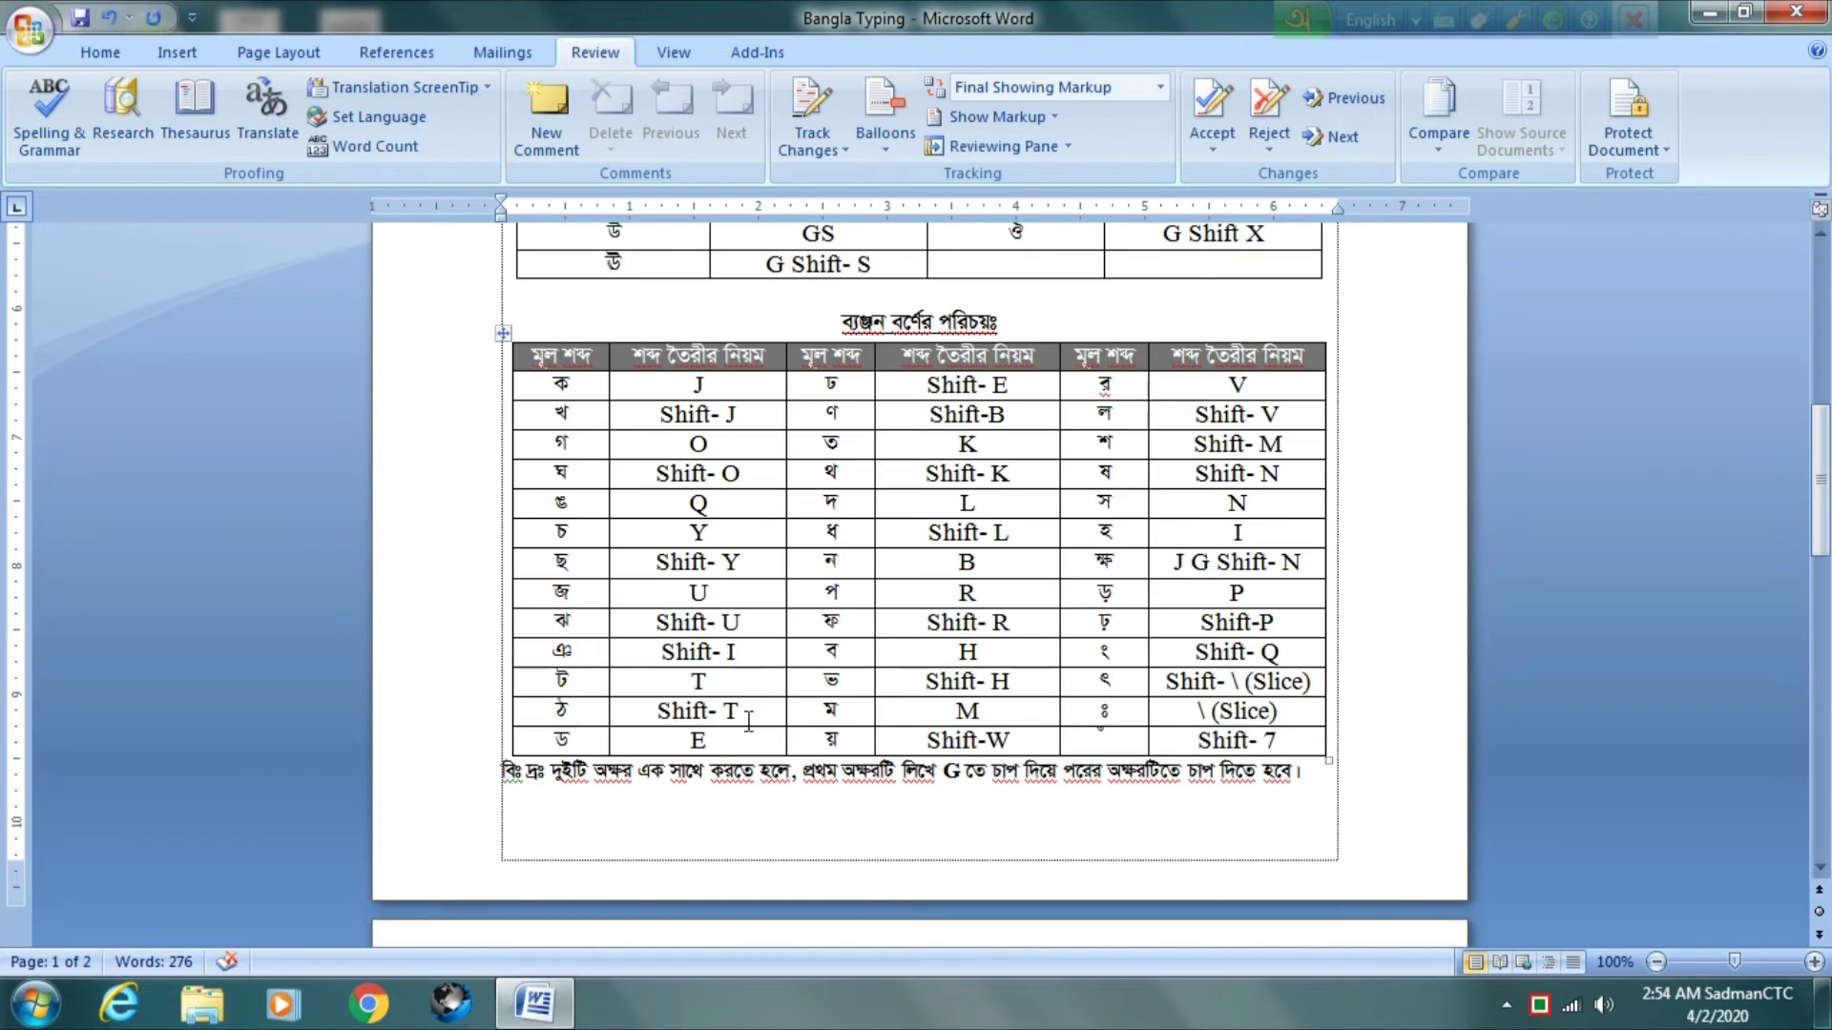
click(621, 806)
text(ঔ)
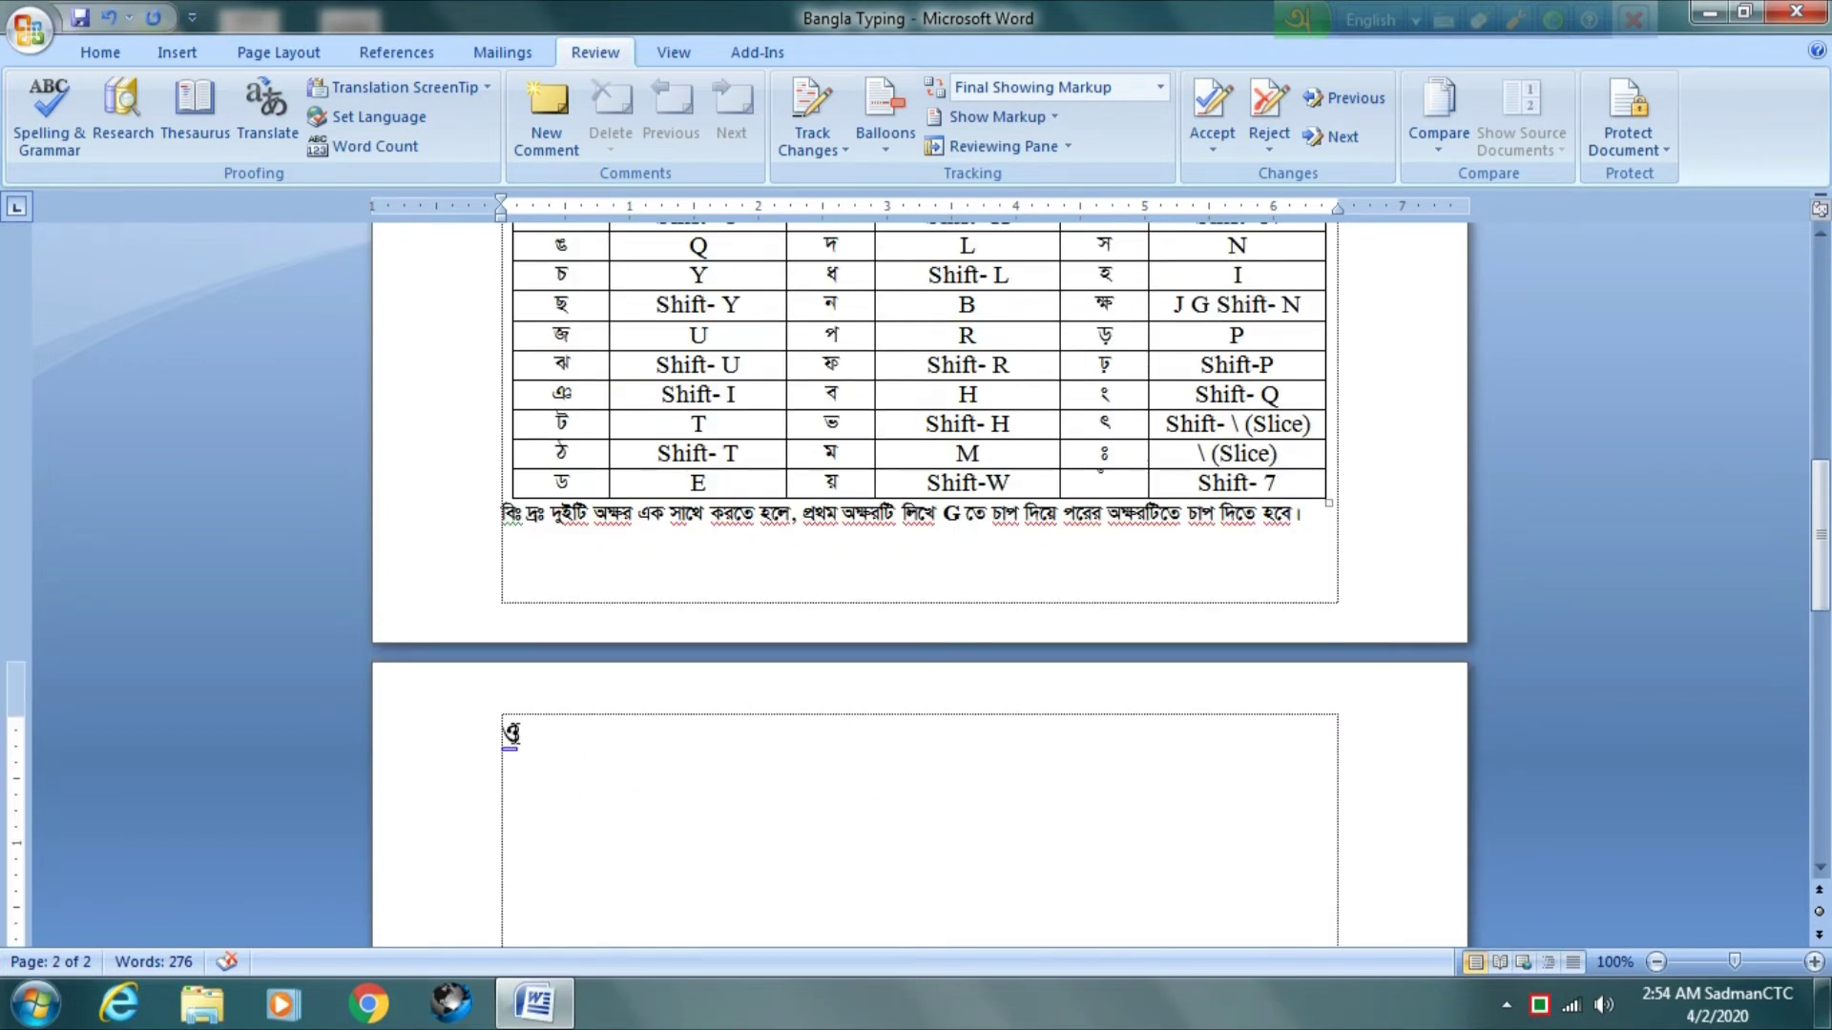
key(BackSpace)
click(516, 735)
mouse_move(533, 767)
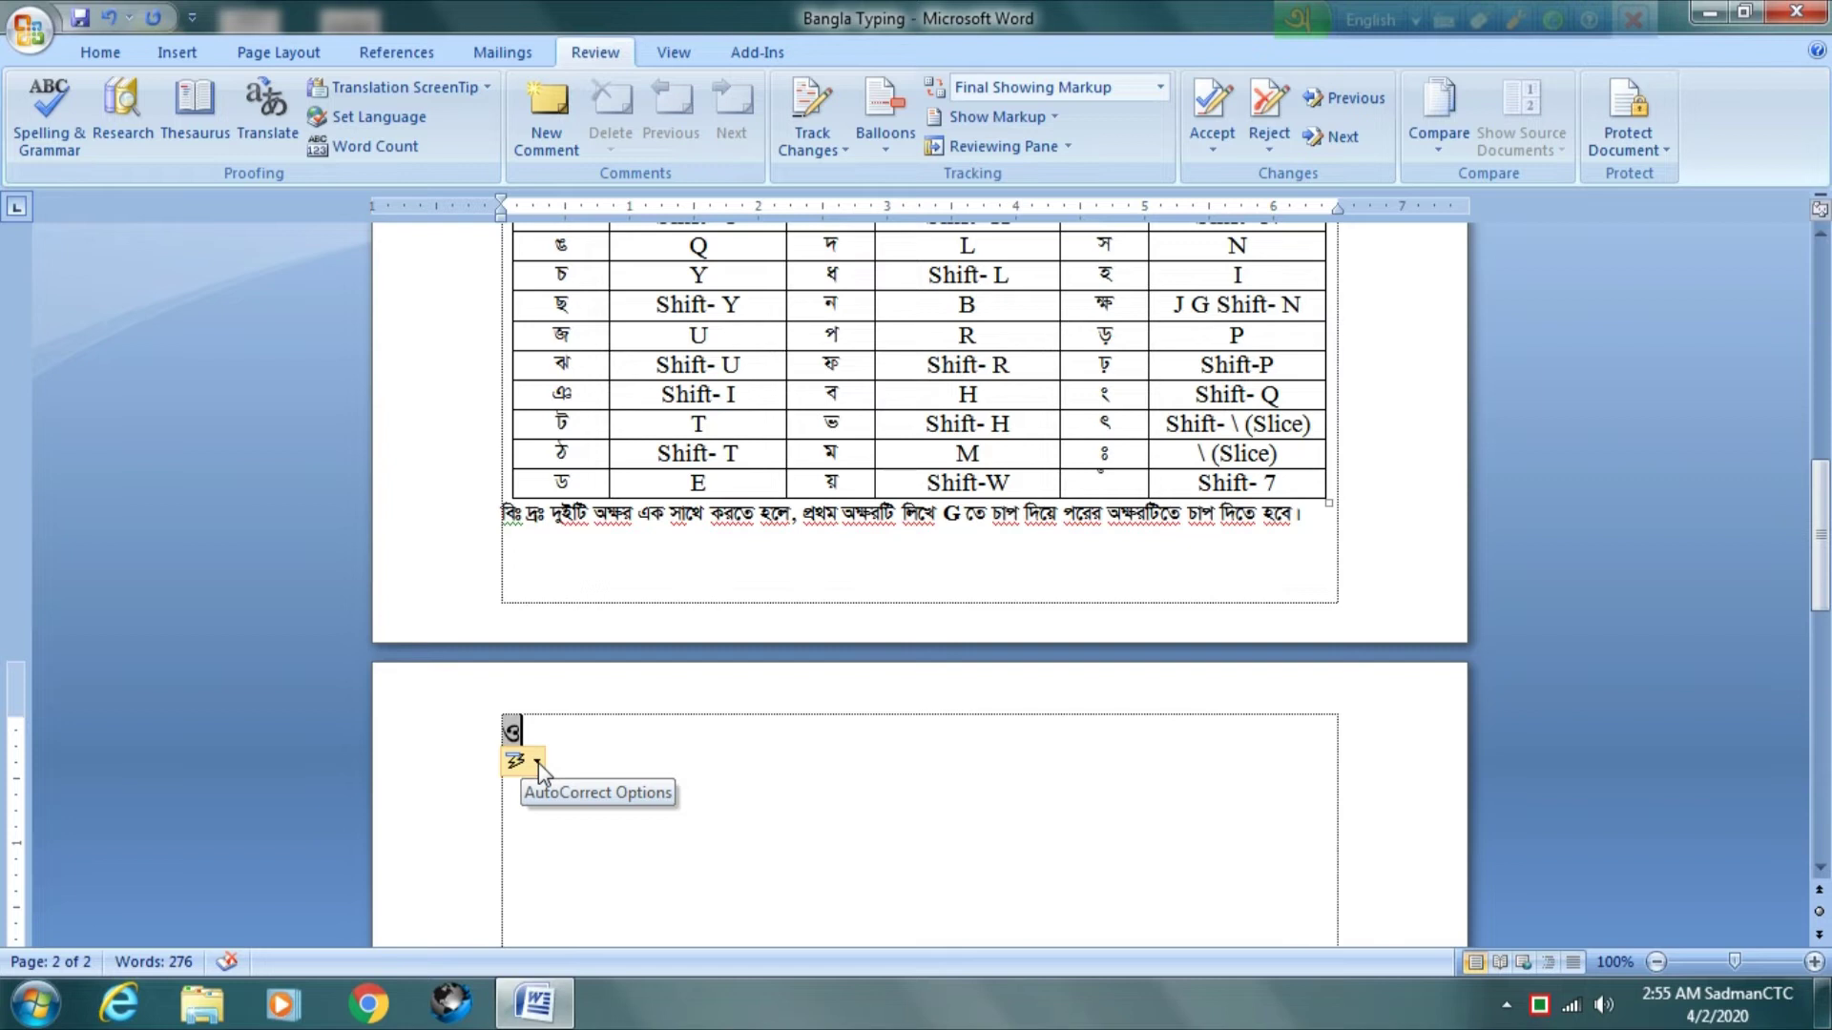
click(538, 766)
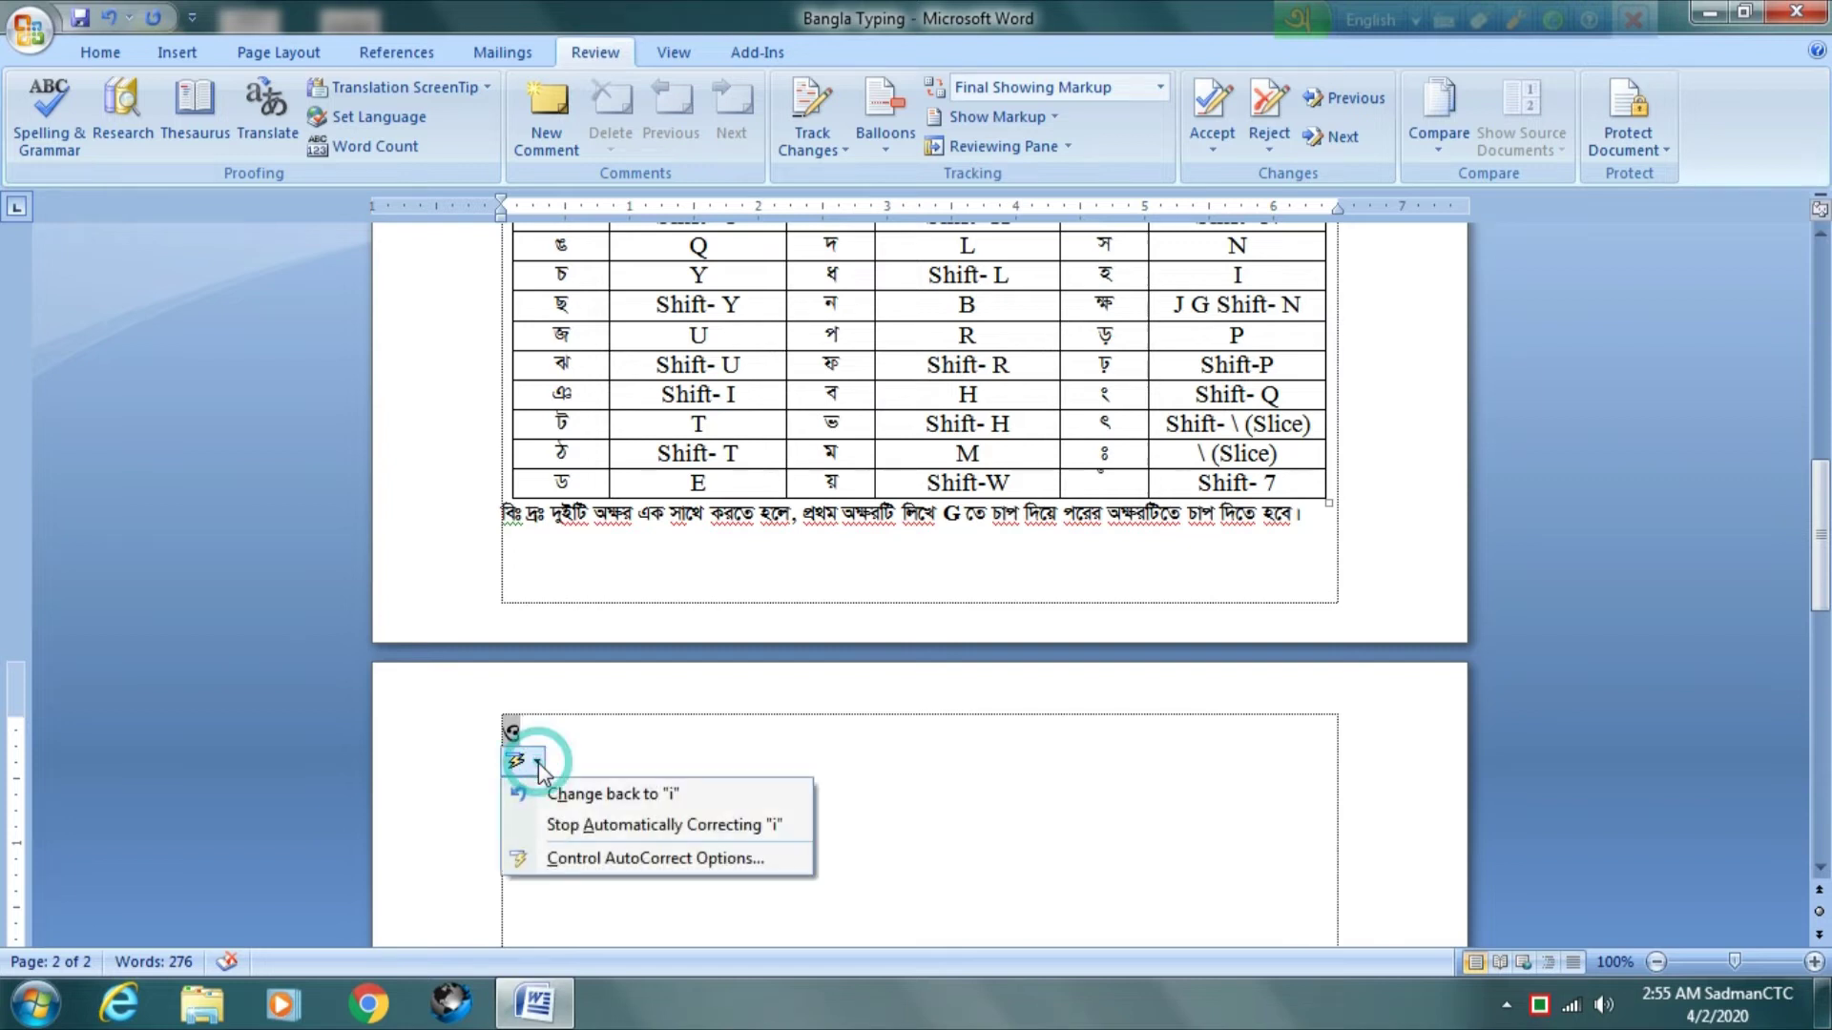
click(677, 859)
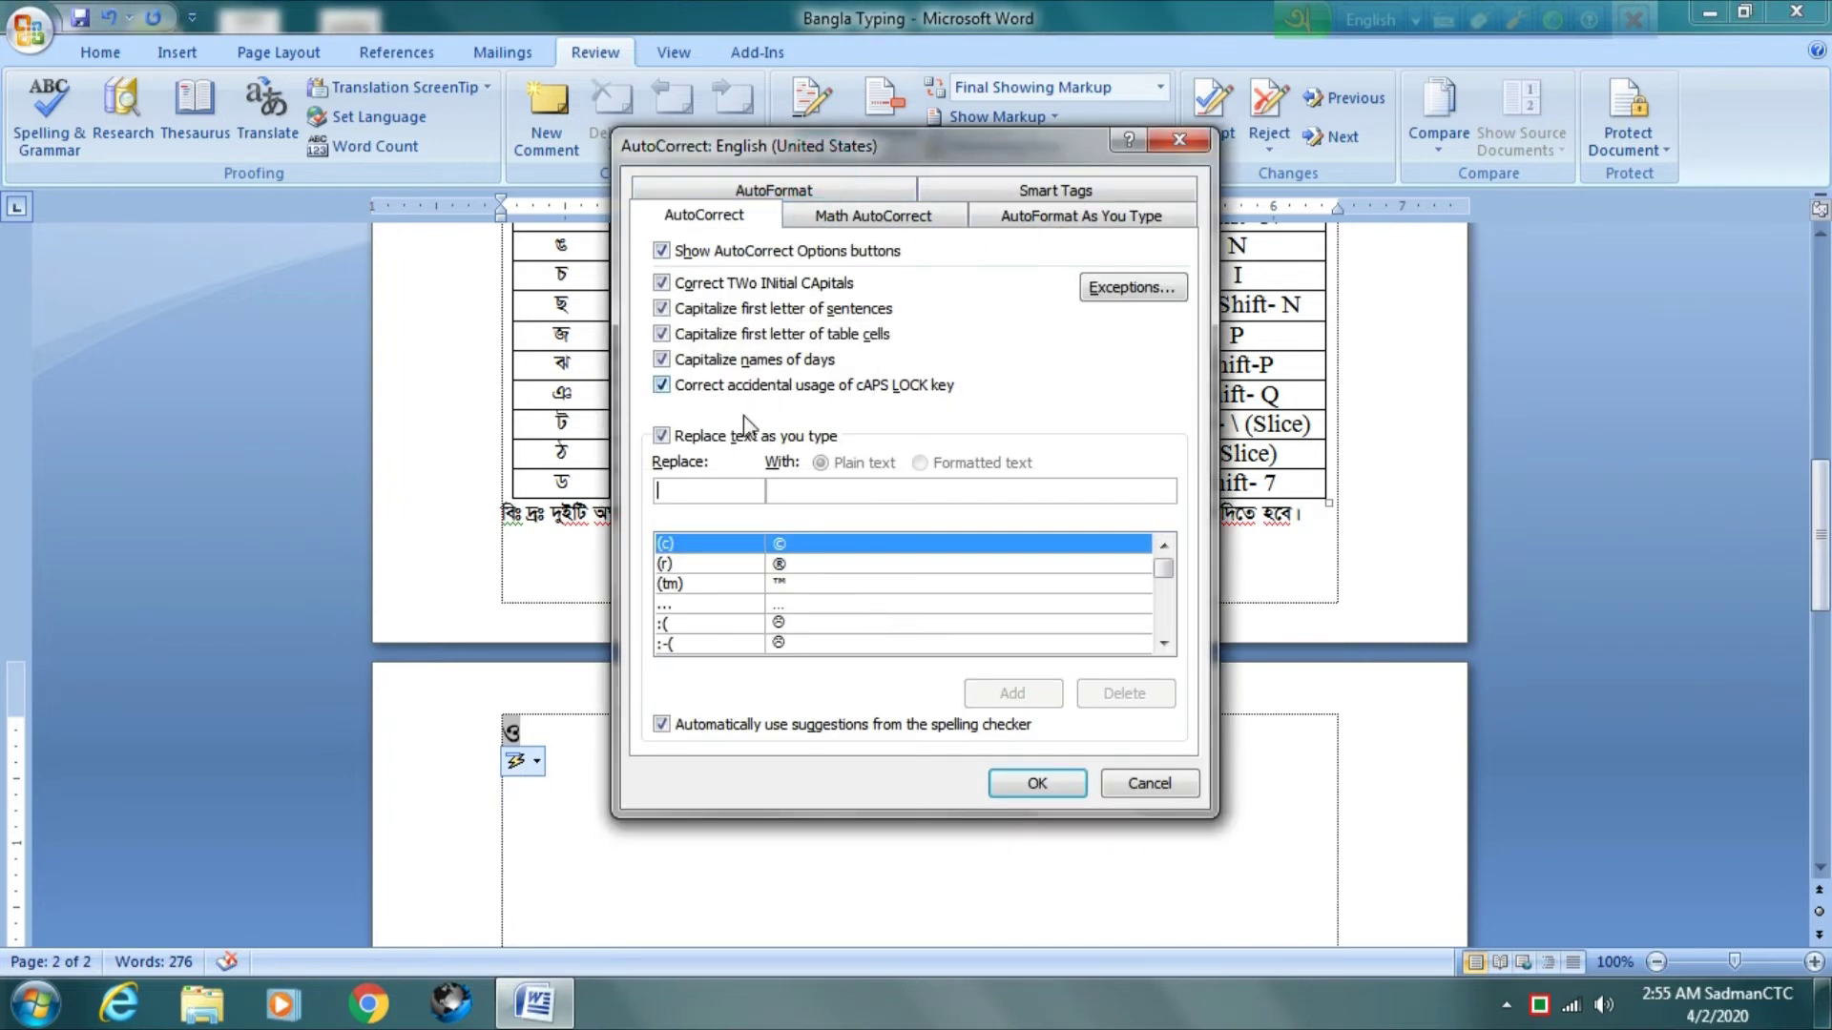
Disable replacing text as you type and all capitalization and Caps Lock corrections, keep the AutoCorrect Options buttons shown, and apply the settings
click(661, 436)
click(661, 360)
click(661, 334)
click(661, 308)
click(661, 282)
double_click(661, 251)
click(661, 385)
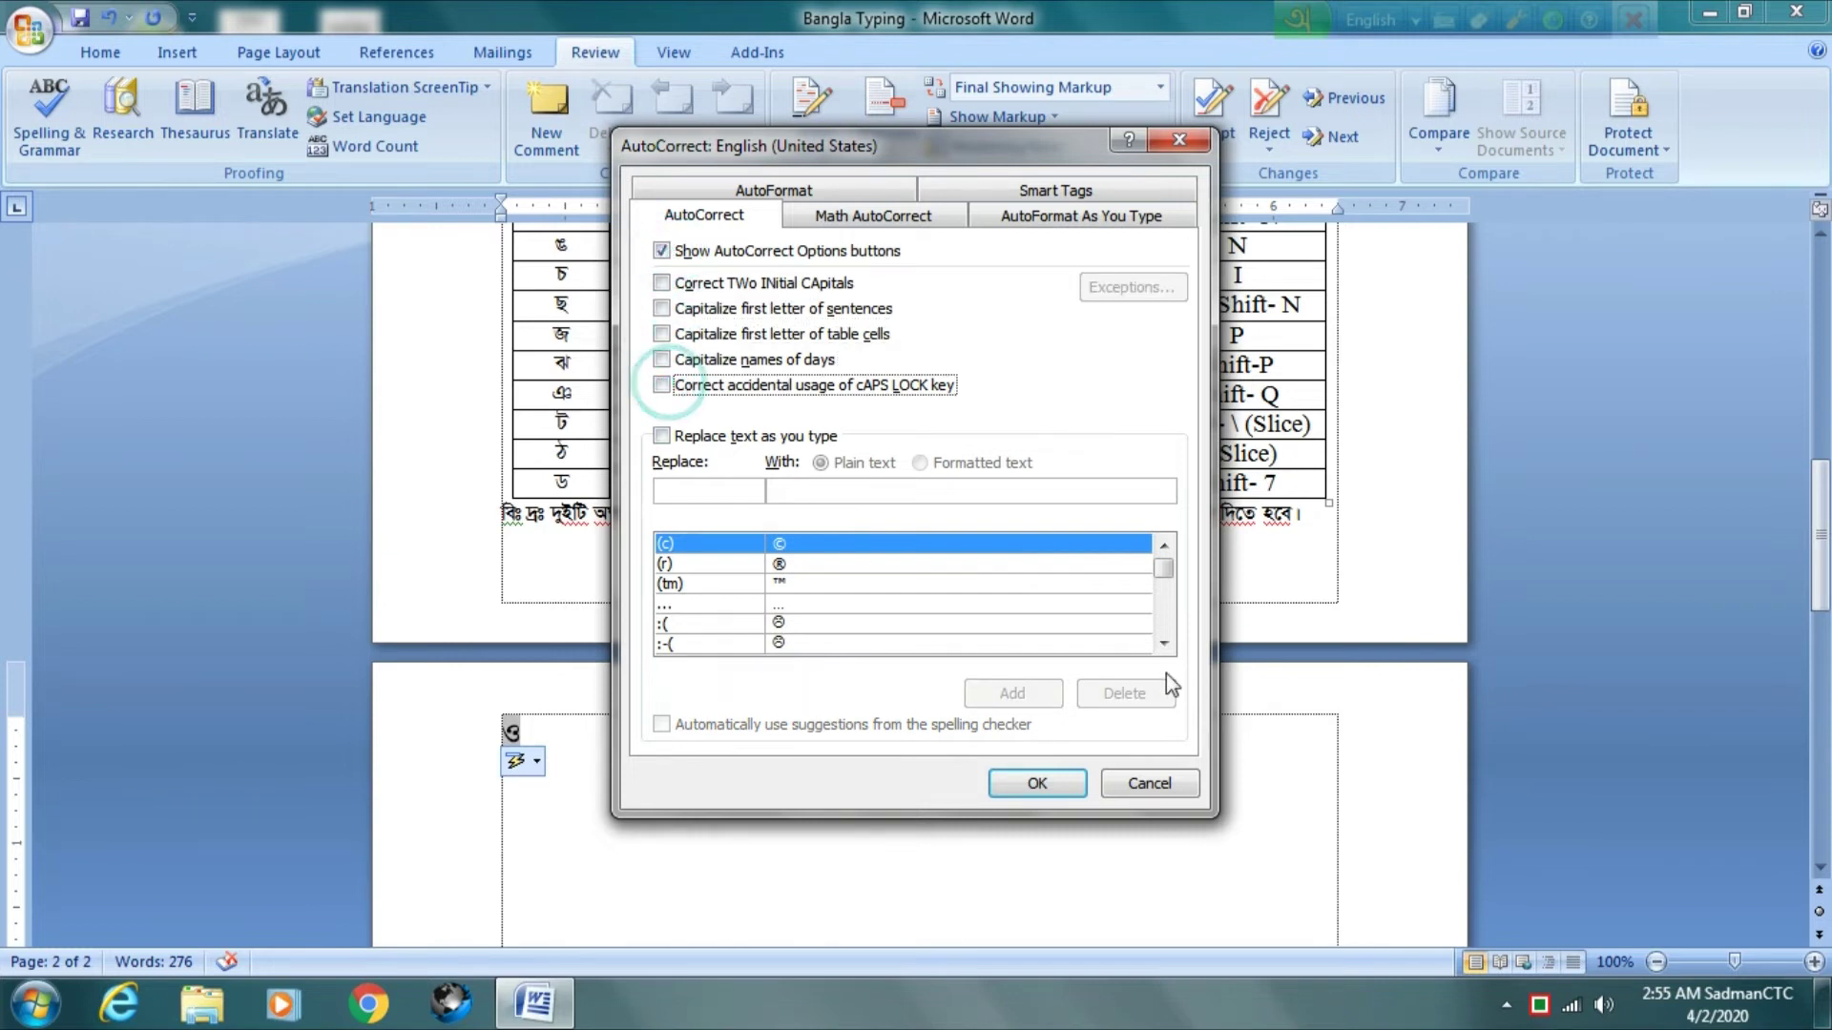
click(1037, 783)
Replace the test letter on the second page with র
click(556, 745)
click(507, 729)
click(535, 736)
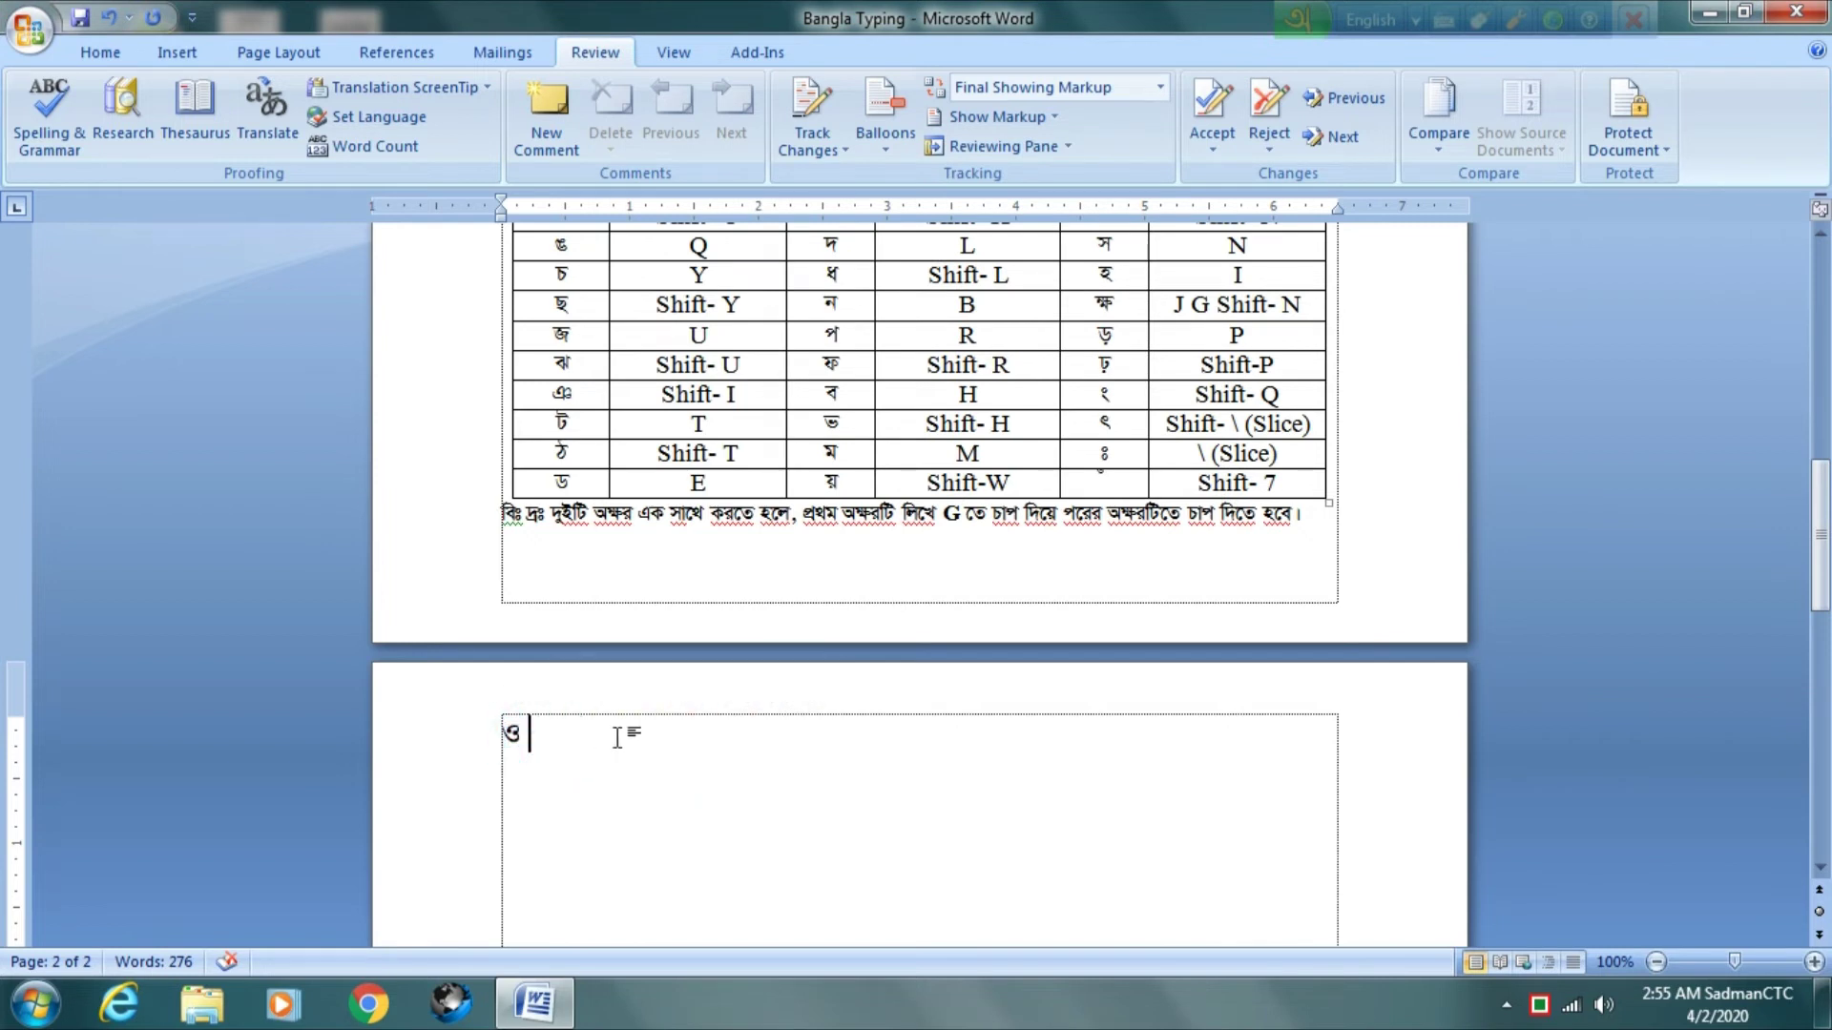
key(BackSpace)
text(র)
Look over the typing guide's tables and the test letter on the second page
scroll(678, 734, up, 5)
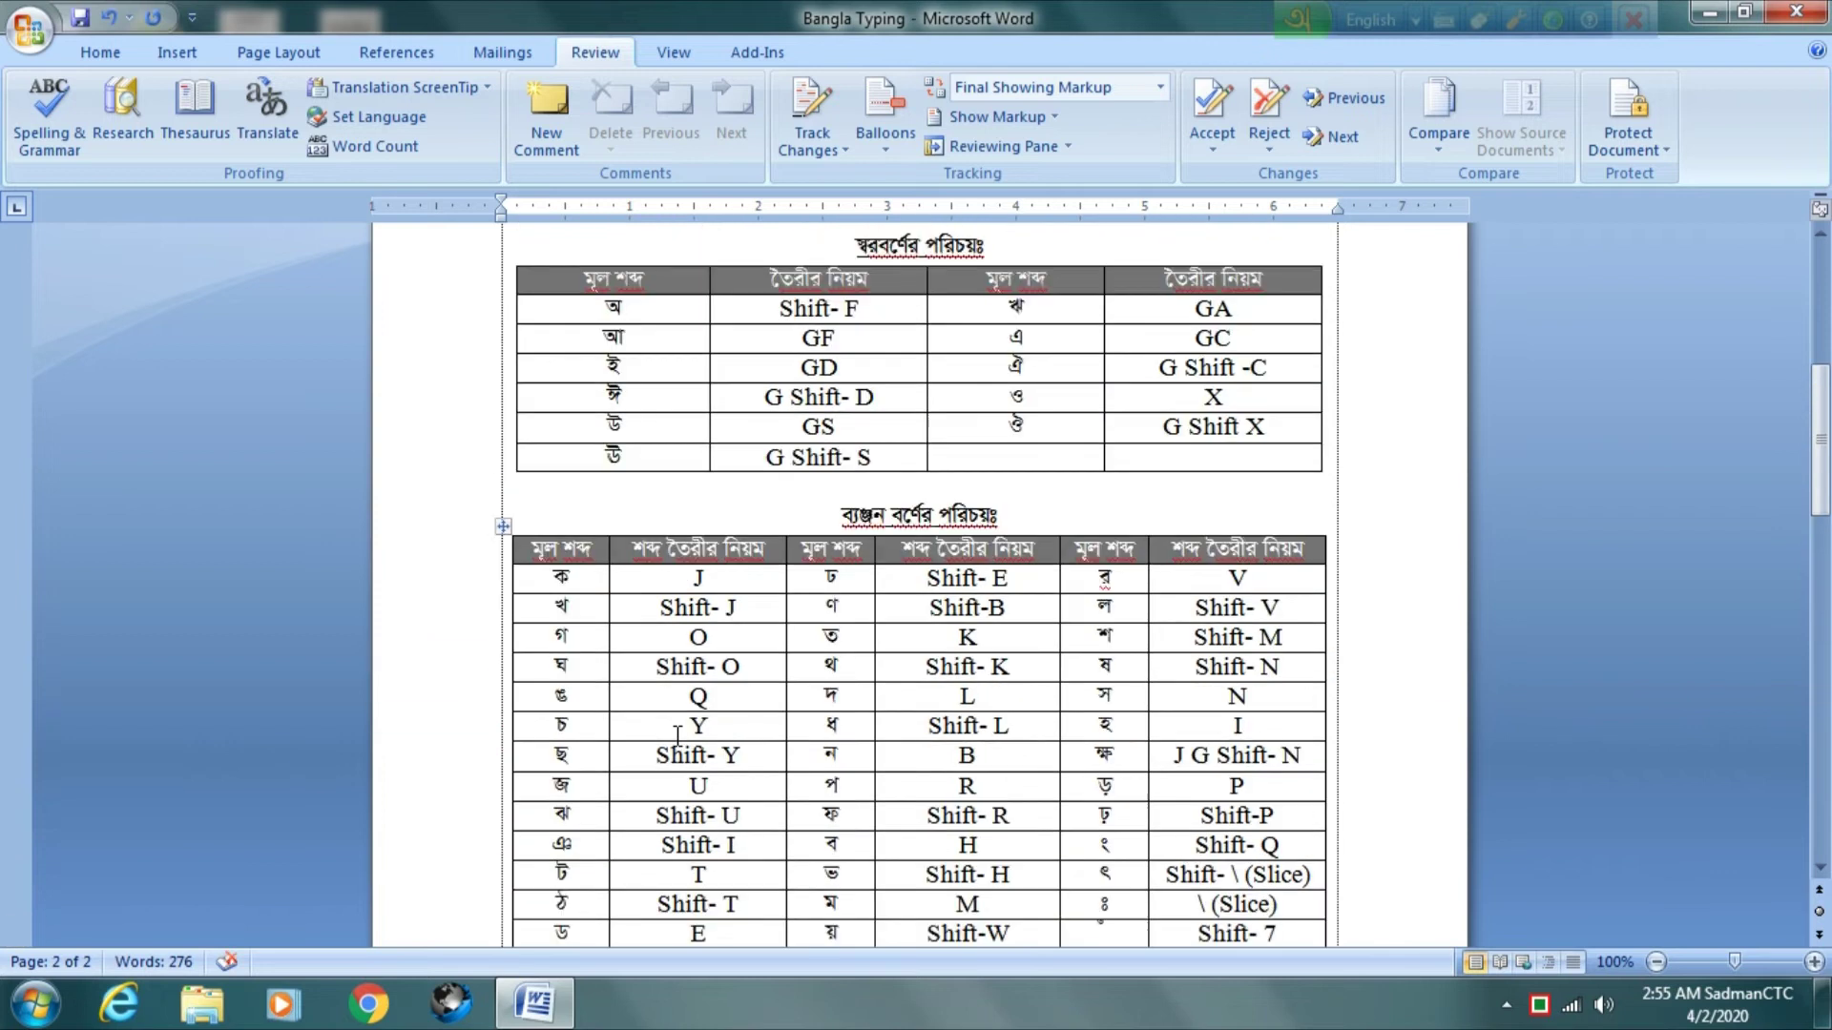
scroll(677, 734, up, 6)
click(1017, 458)
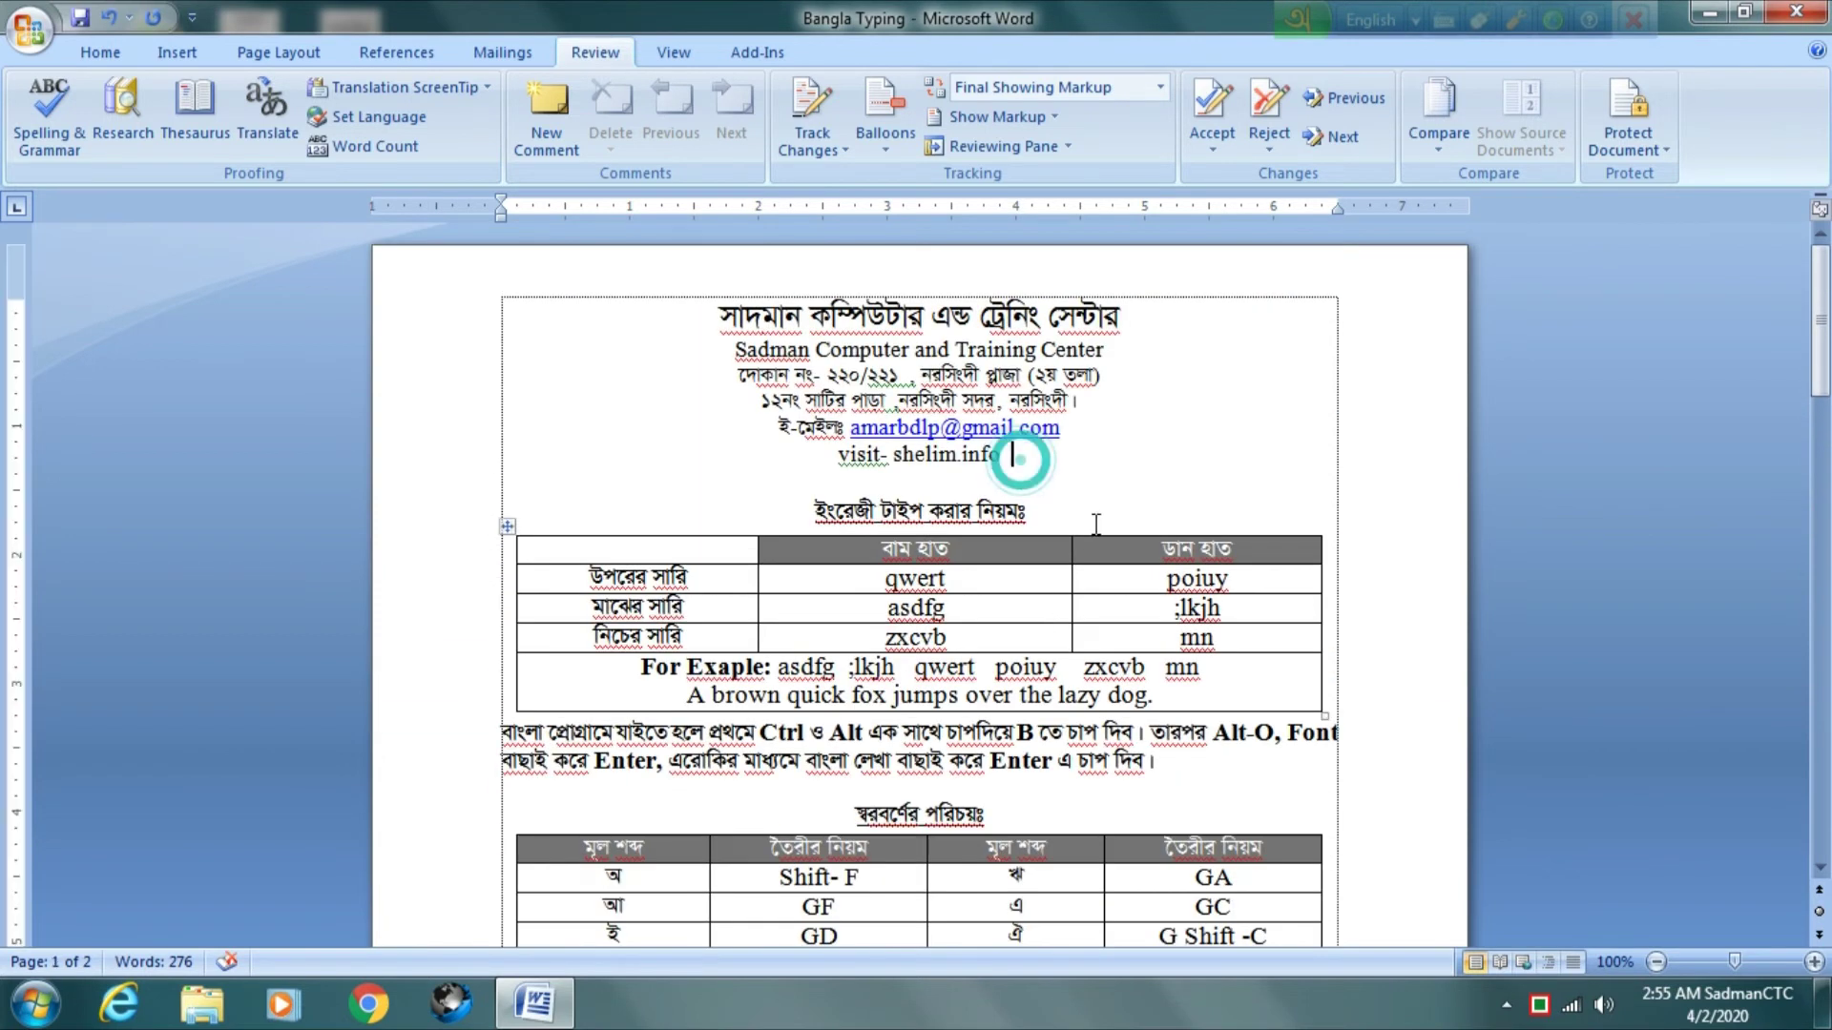
scroll(1089, 523, down, 16)
scroll(732, 589, up, 4)
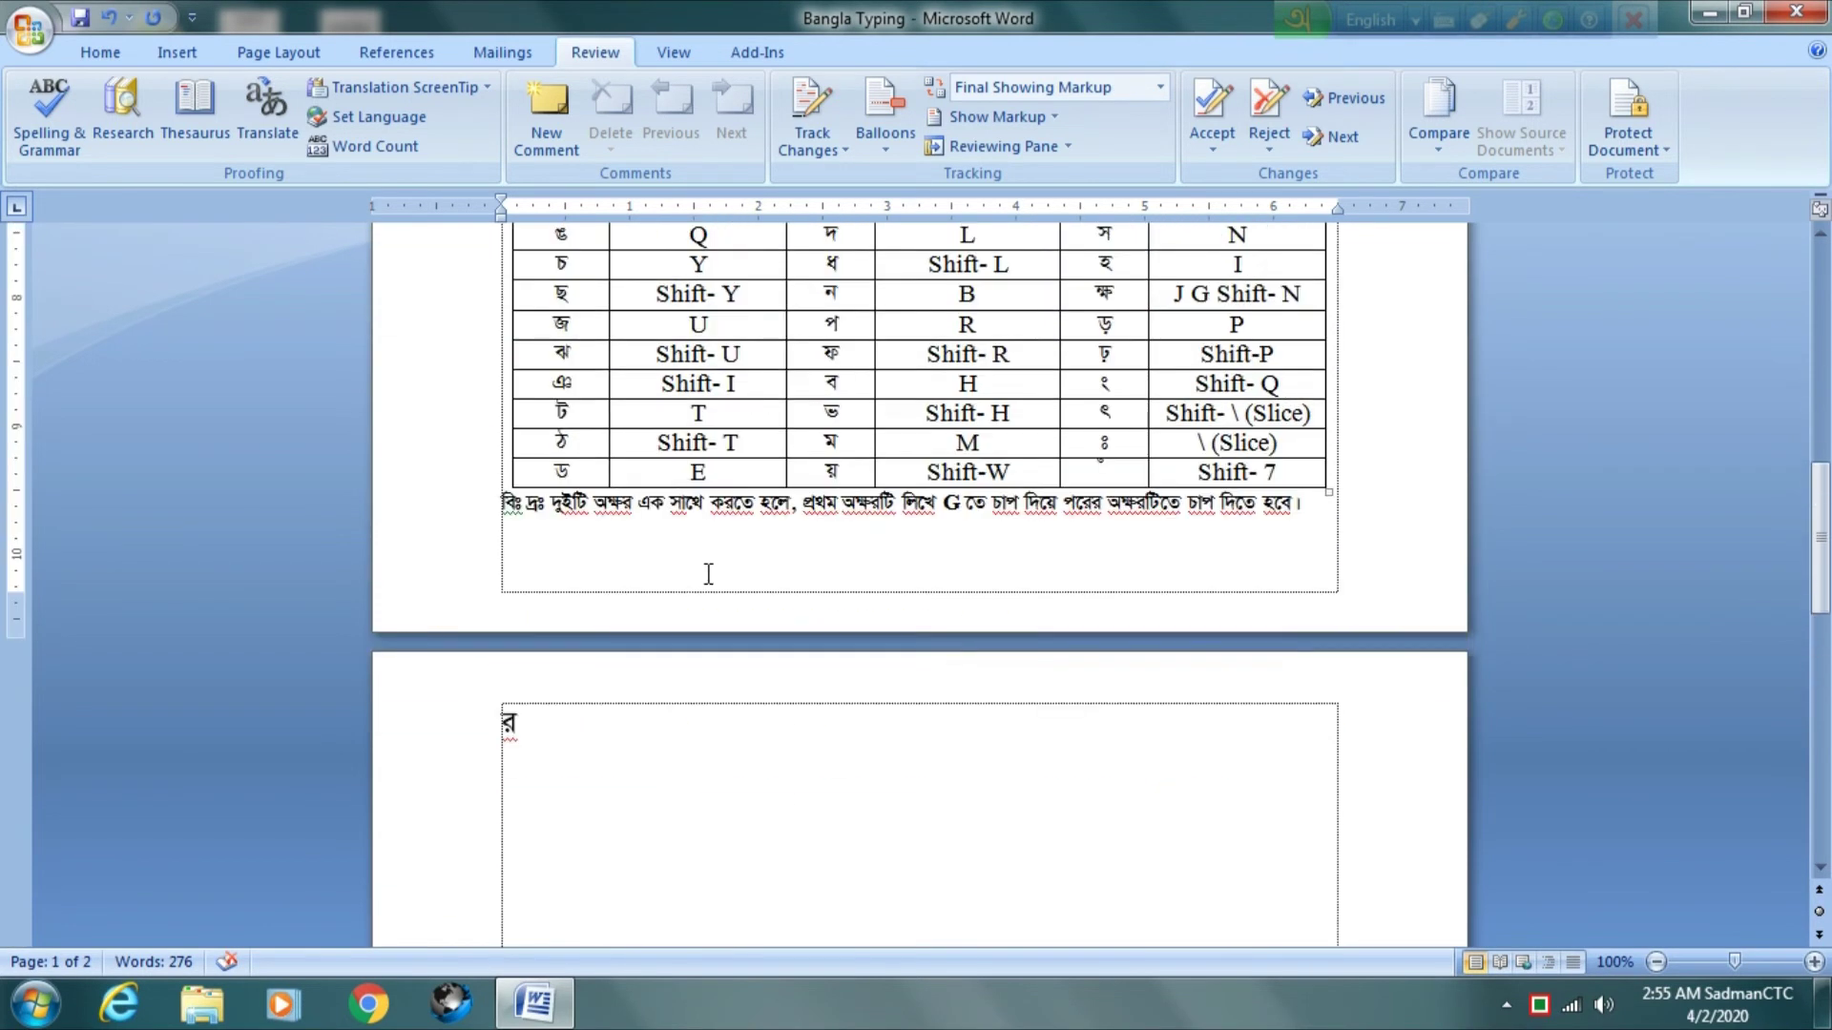
scroll(704, 573, up, 12)
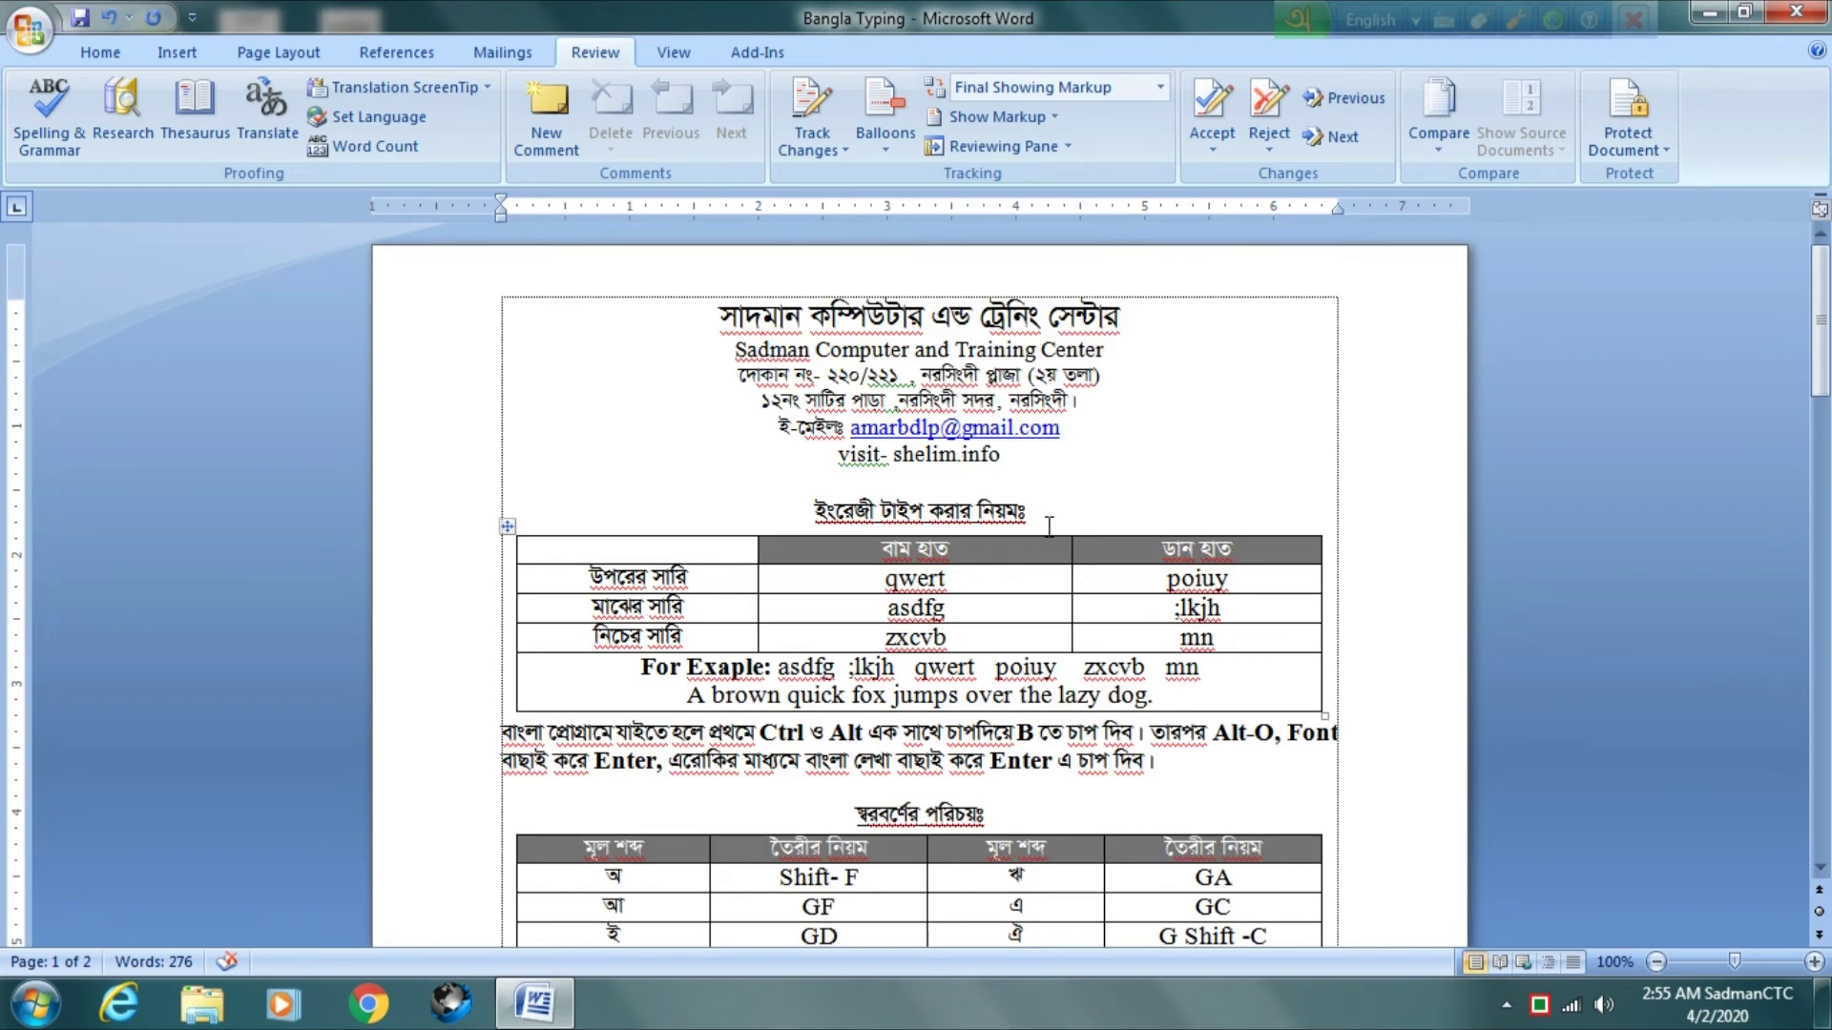
scroll(1048, 526, down, 12)
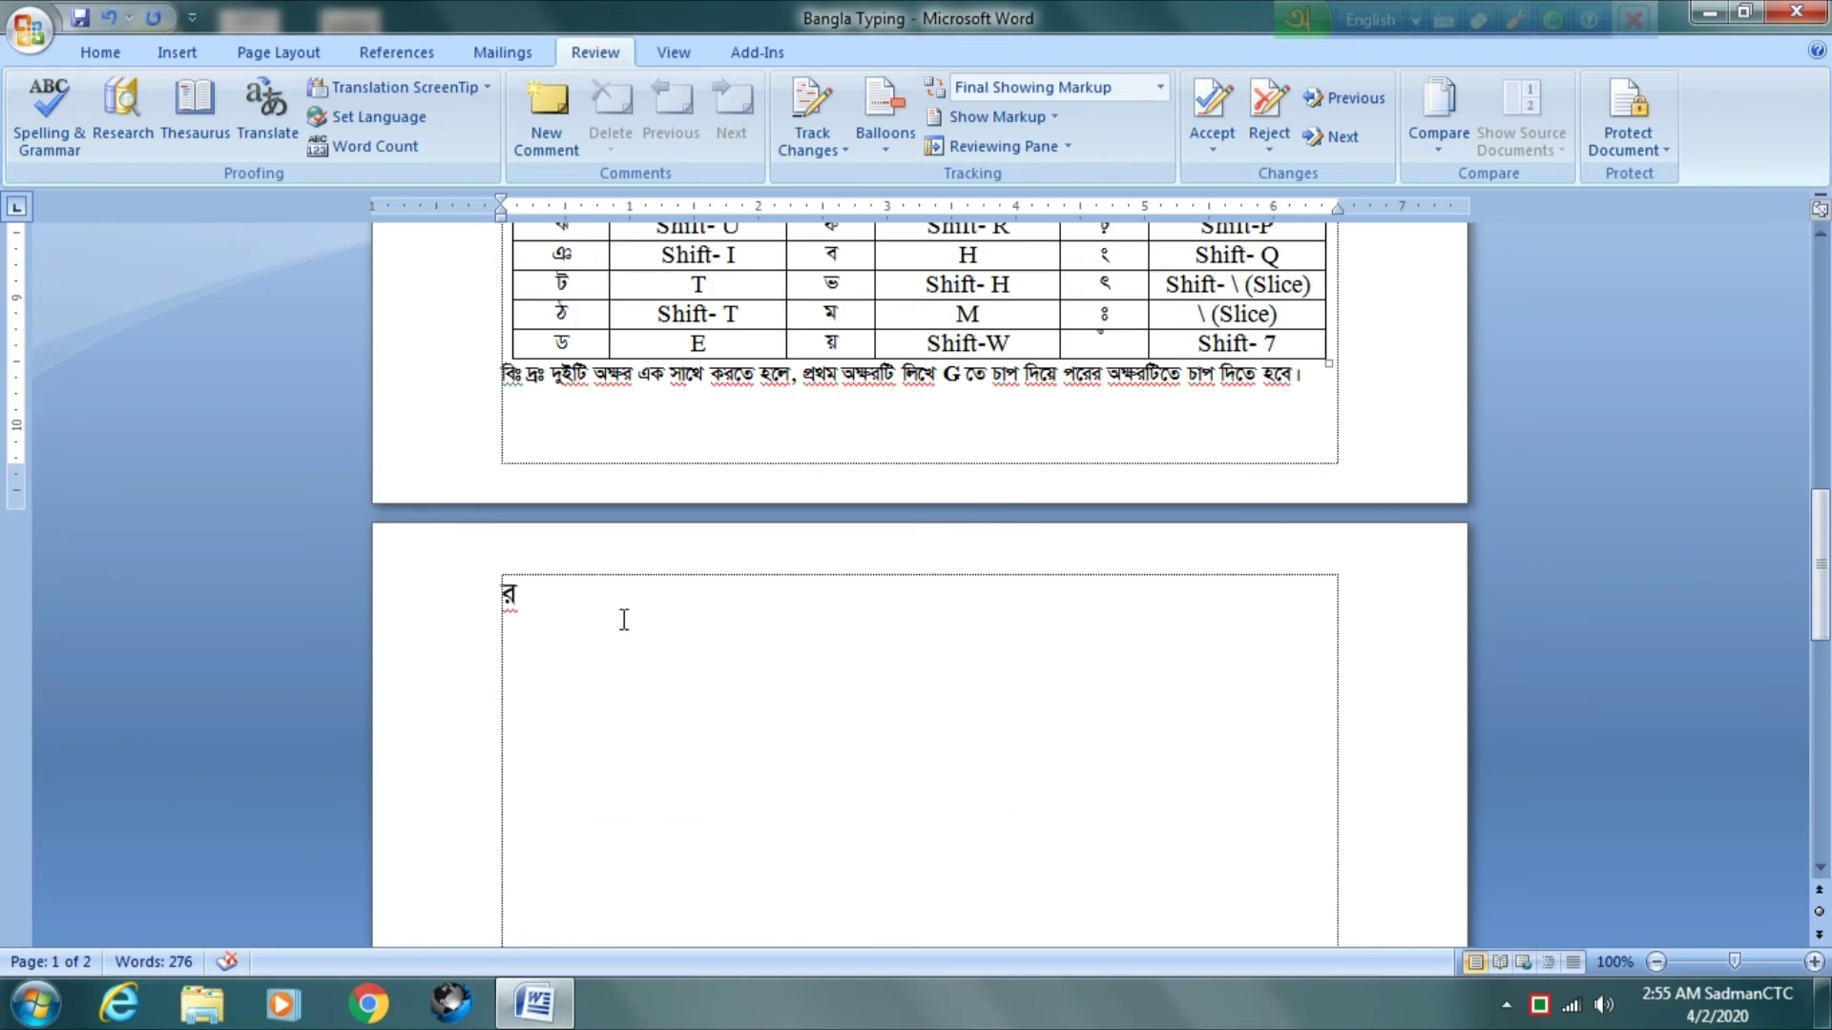
click(625, 621)
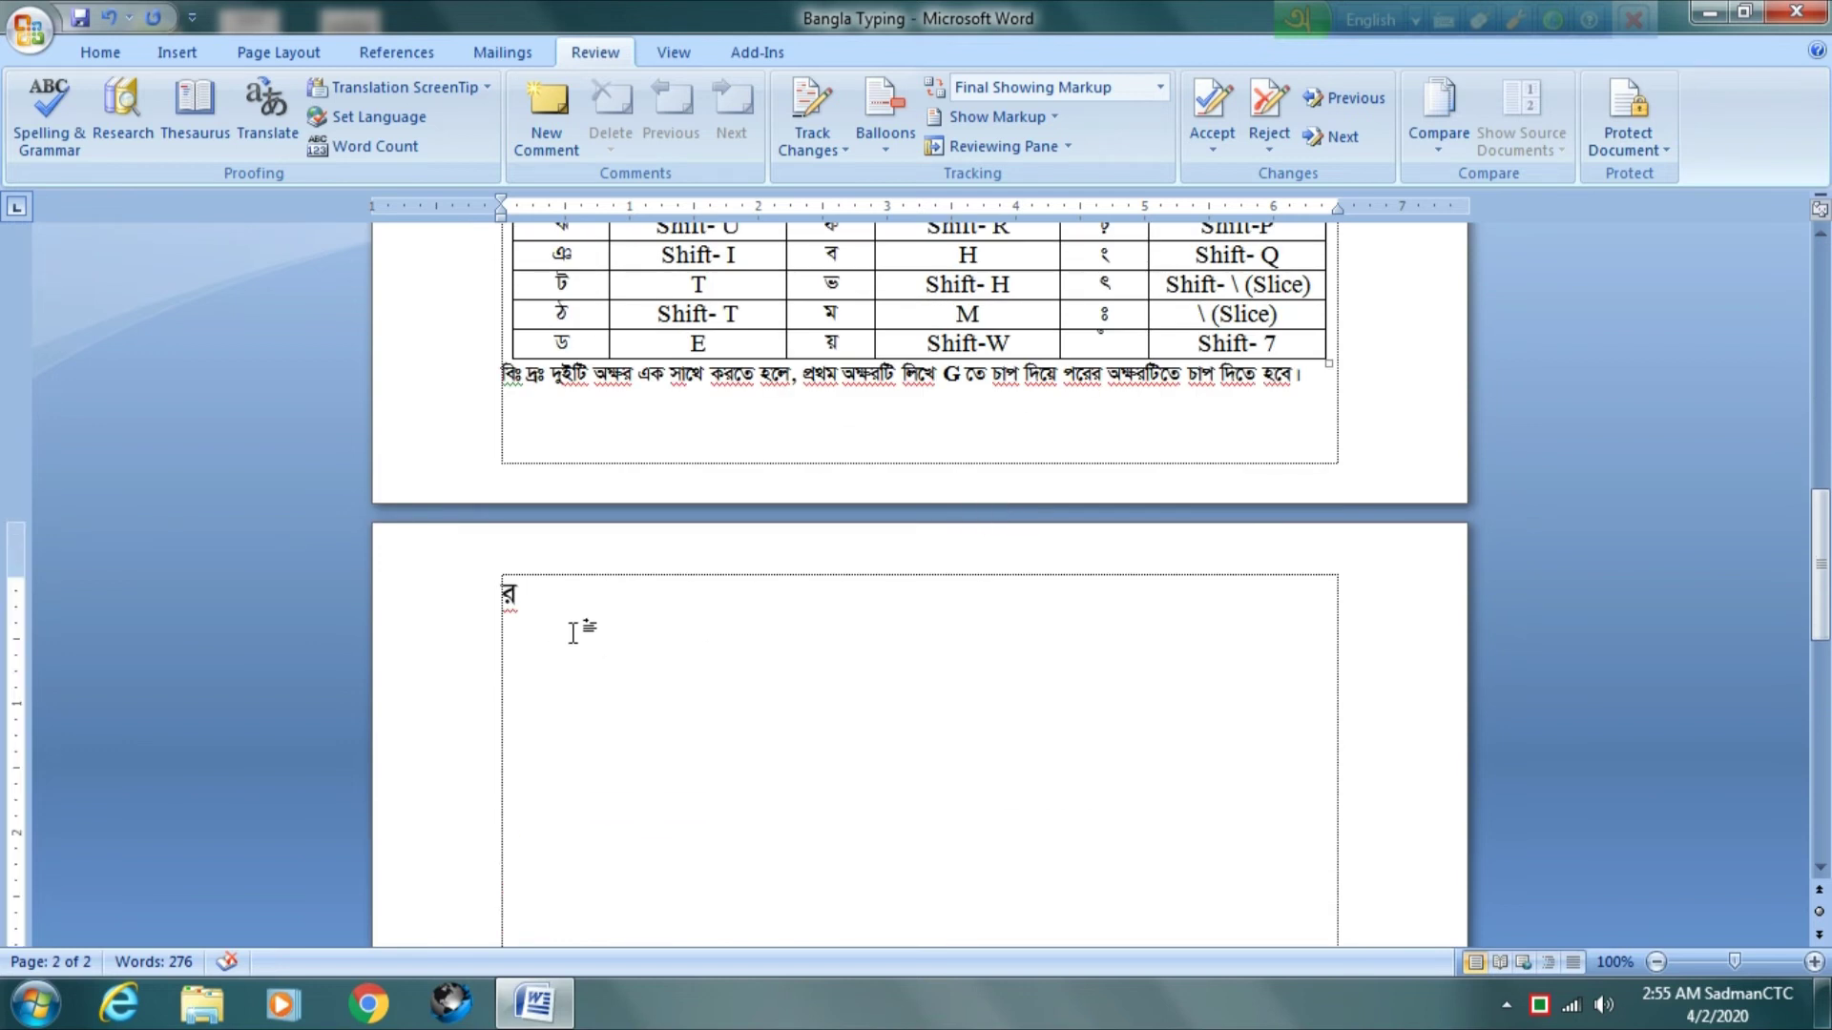
Check the proofing suggestions offered for the letter র on the second page
double_click(511, 601)
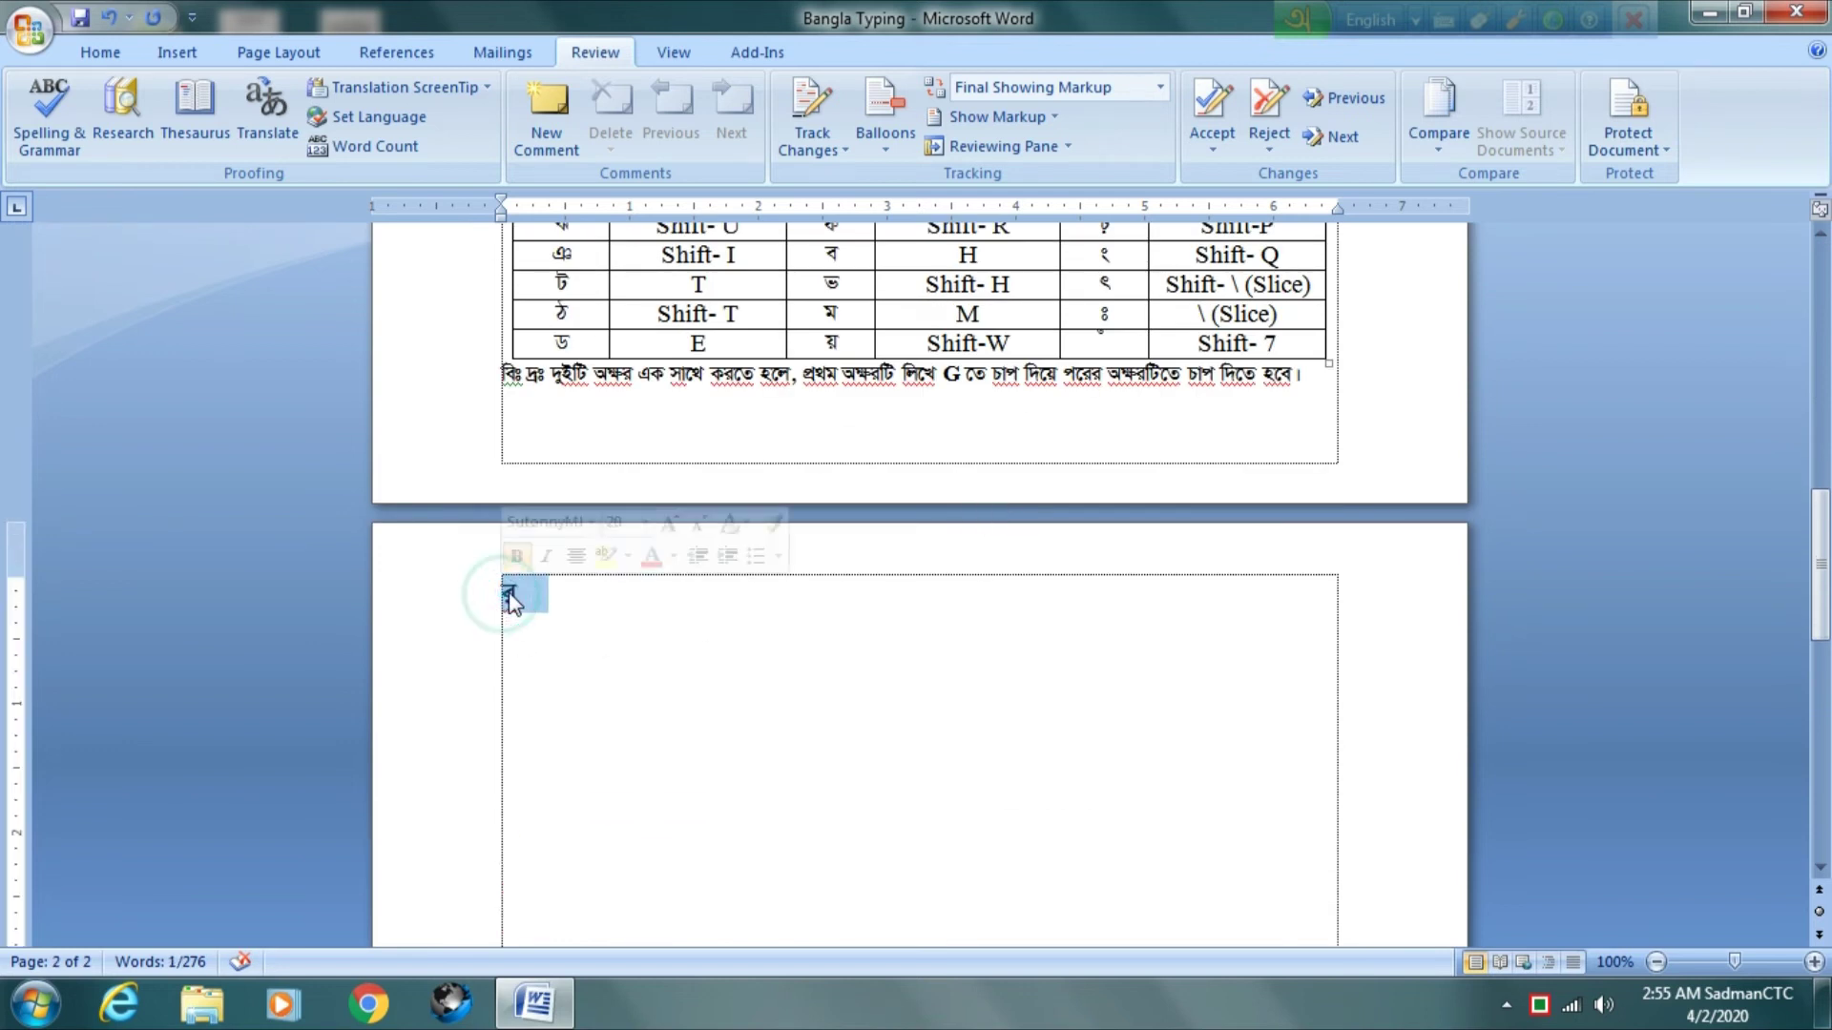
right_click(510, 601)
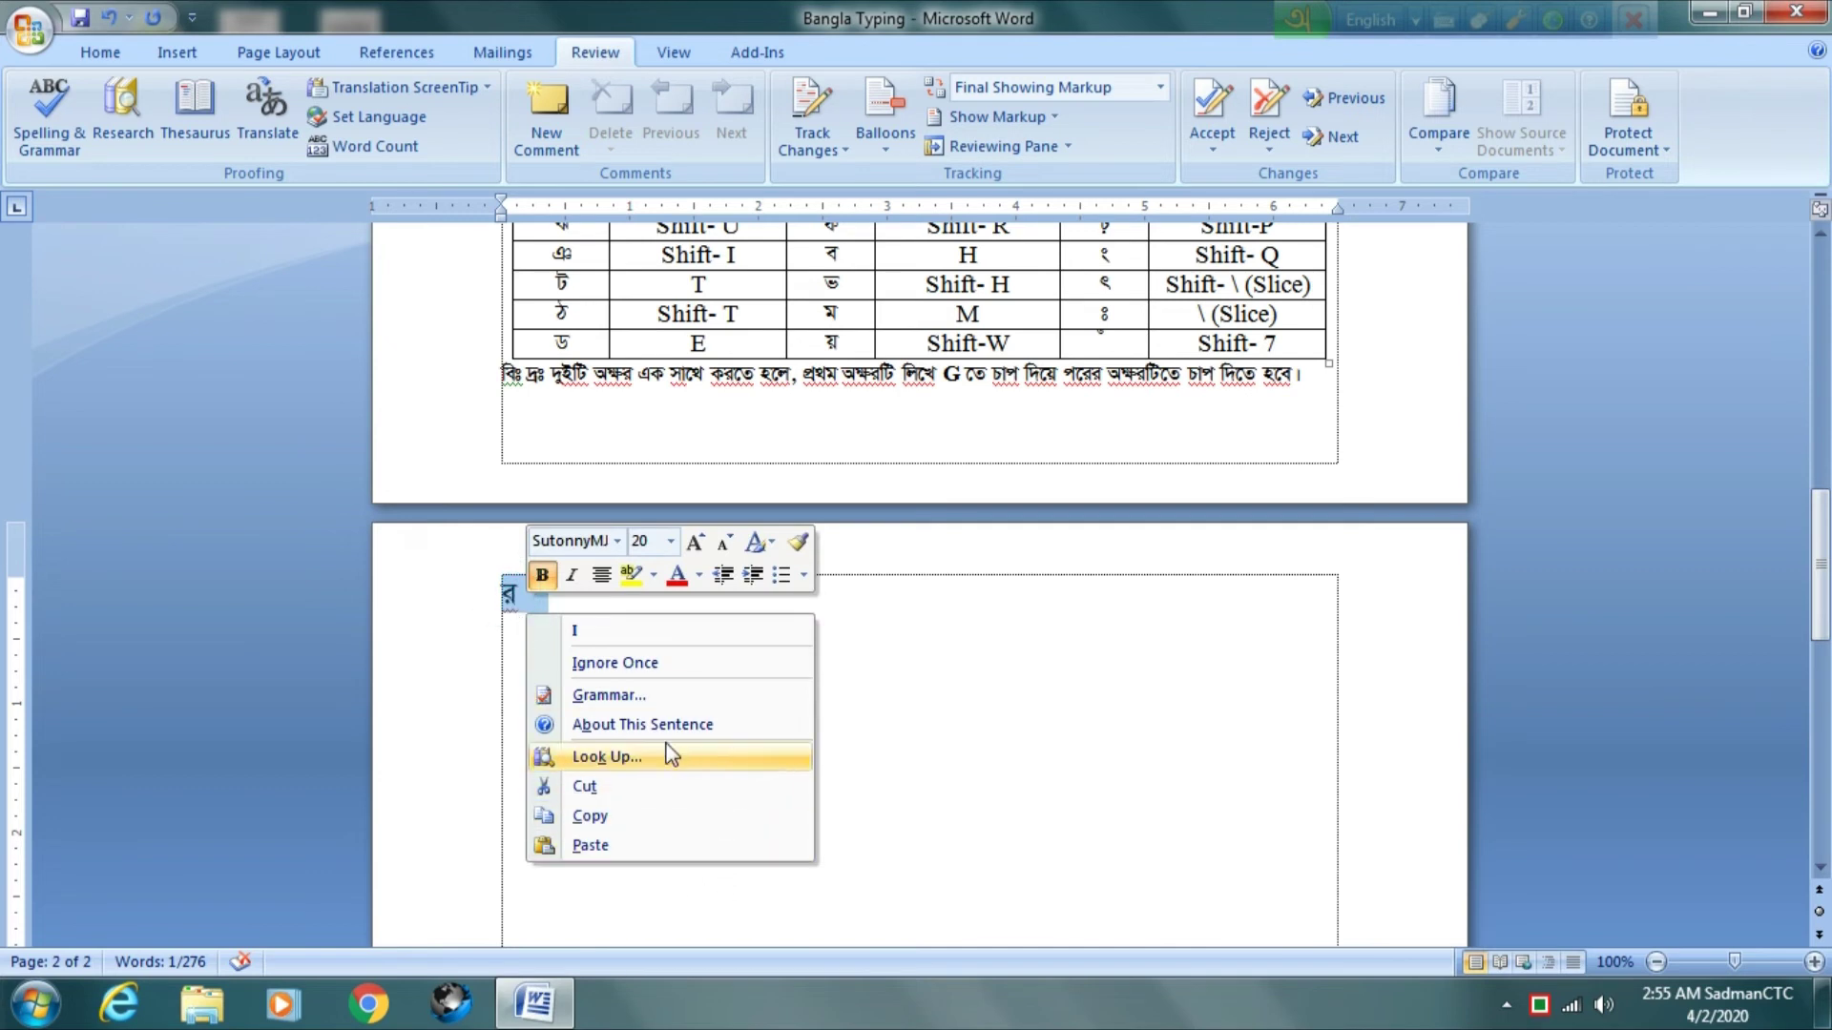
click(1043, 668)
scroll(840, 708, up, 10)
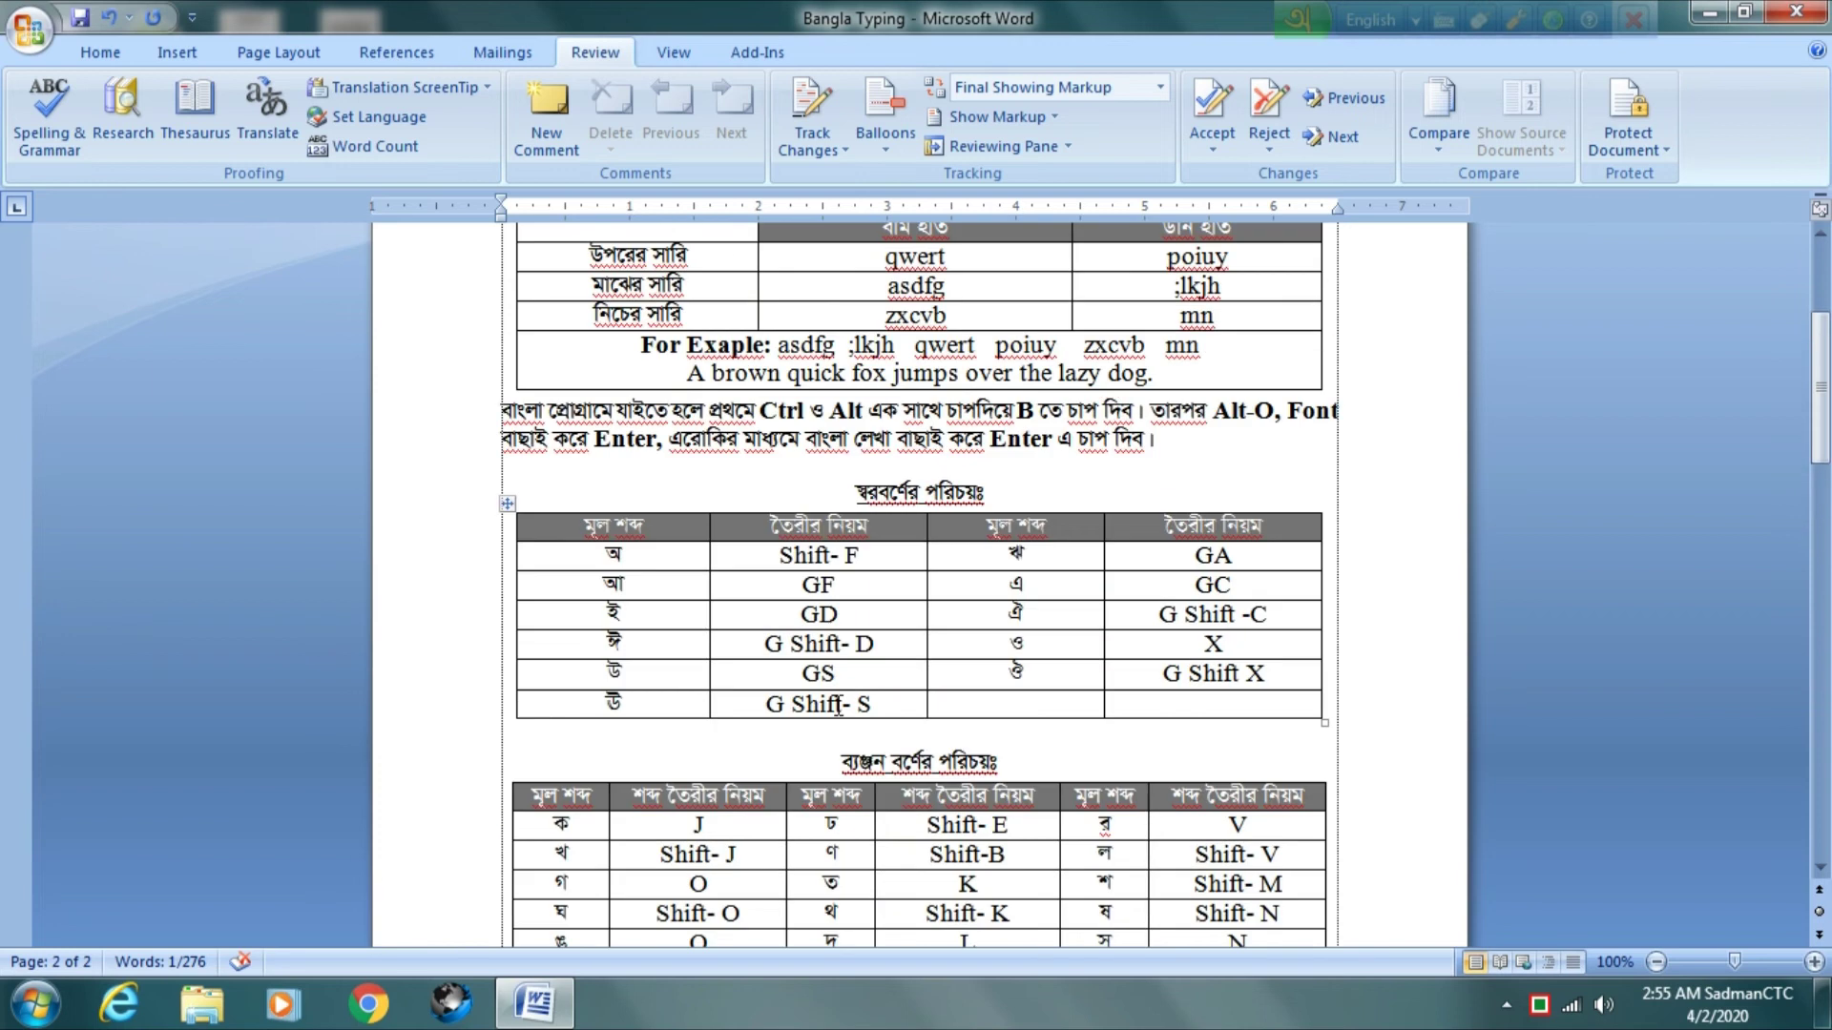
scroll(838, 706, up, 5)
click(1061, 477)
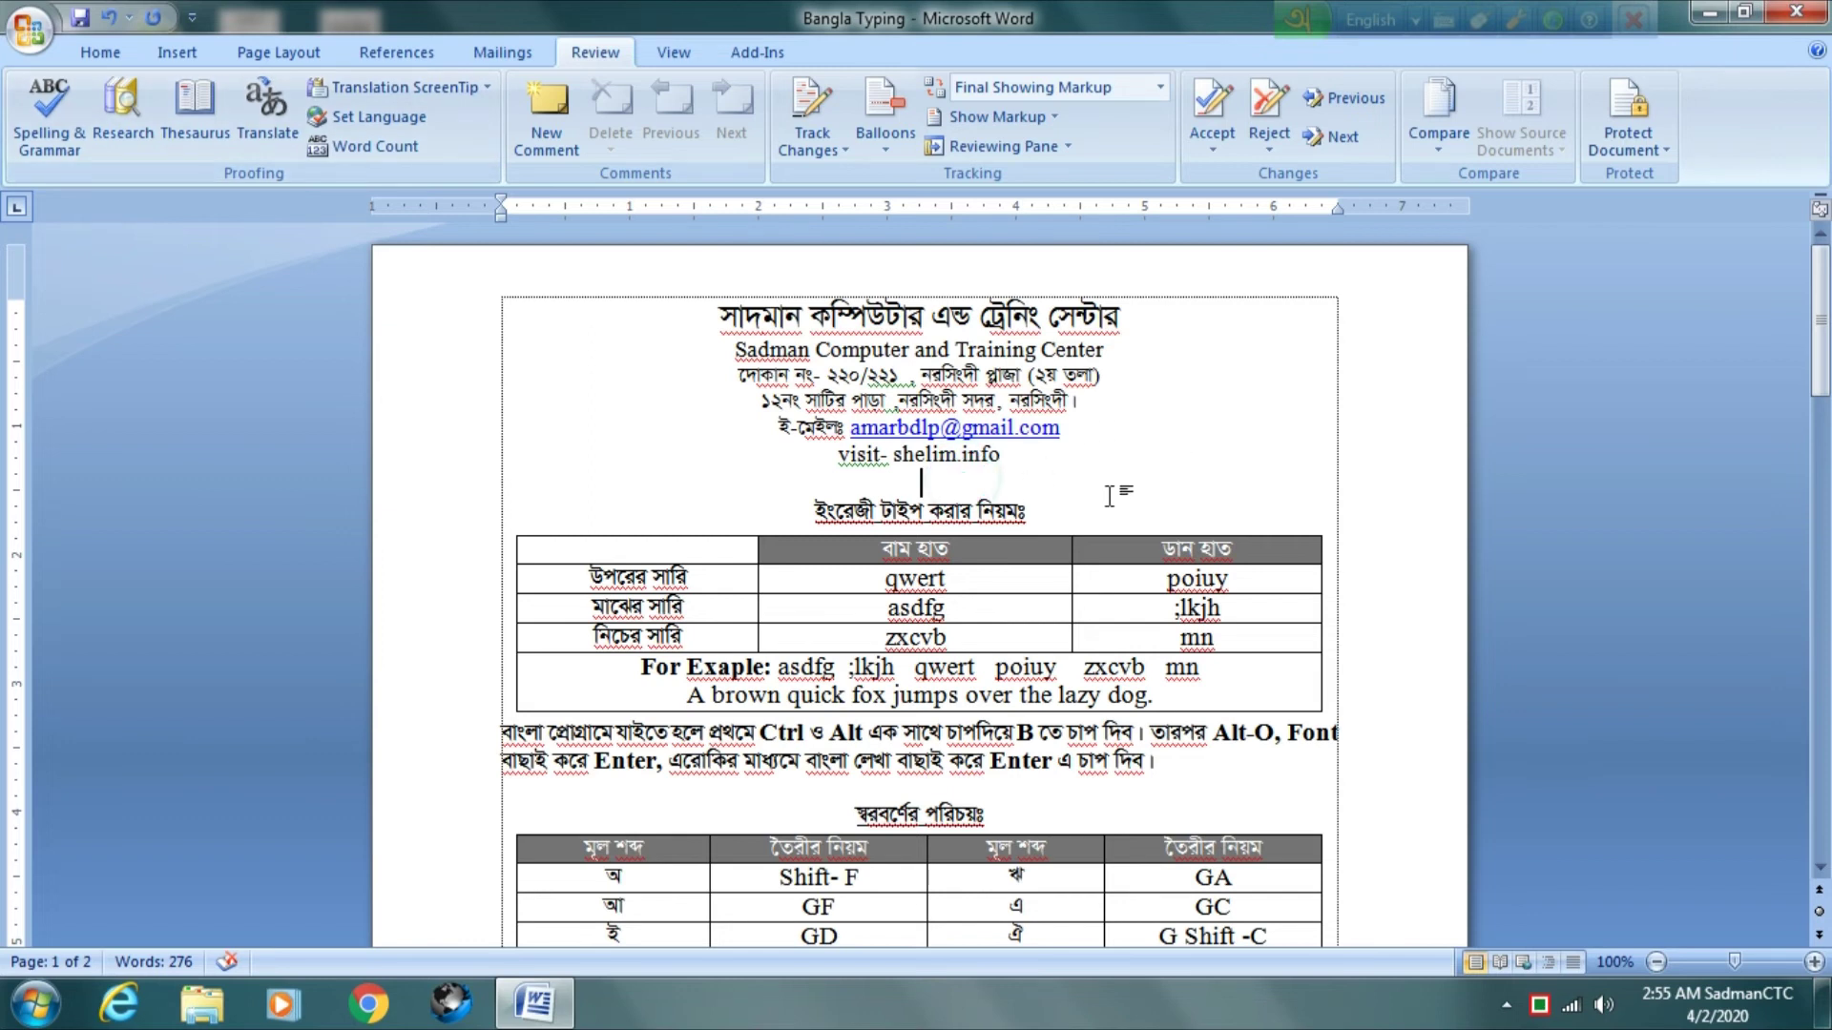
click(100, 52)
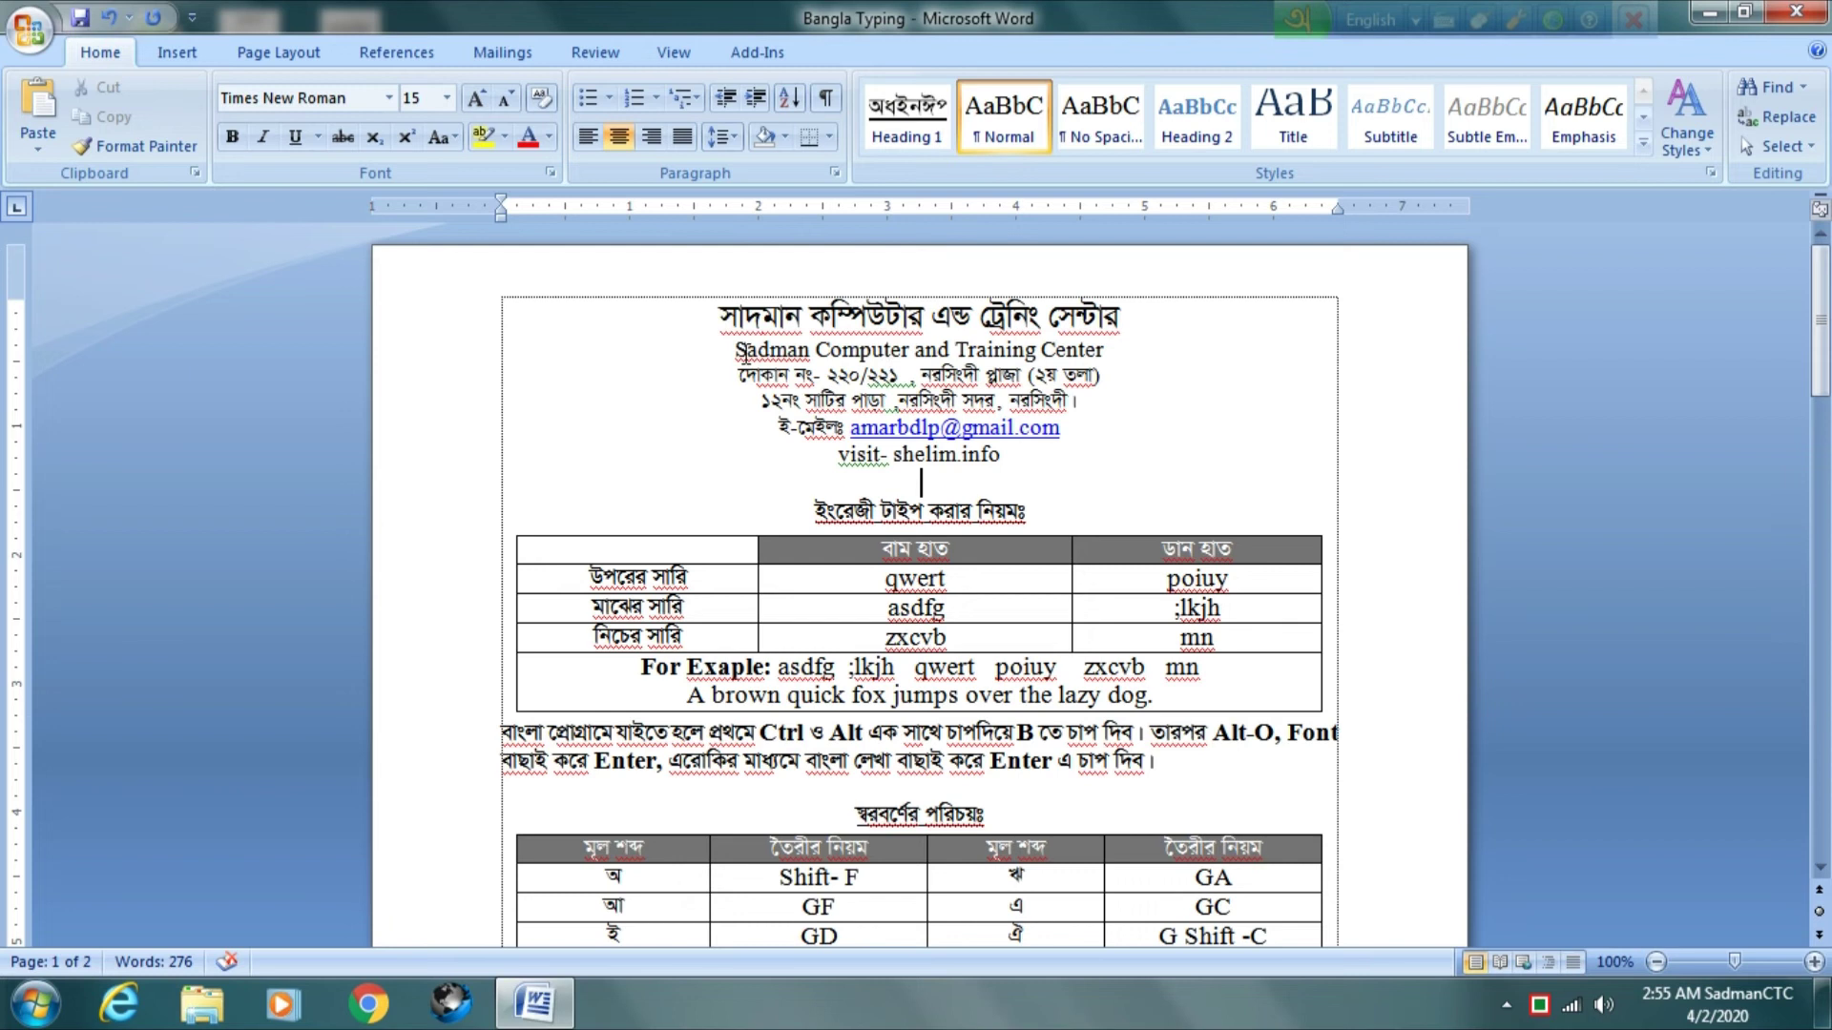
click(673, 54)
click(1106, 454)
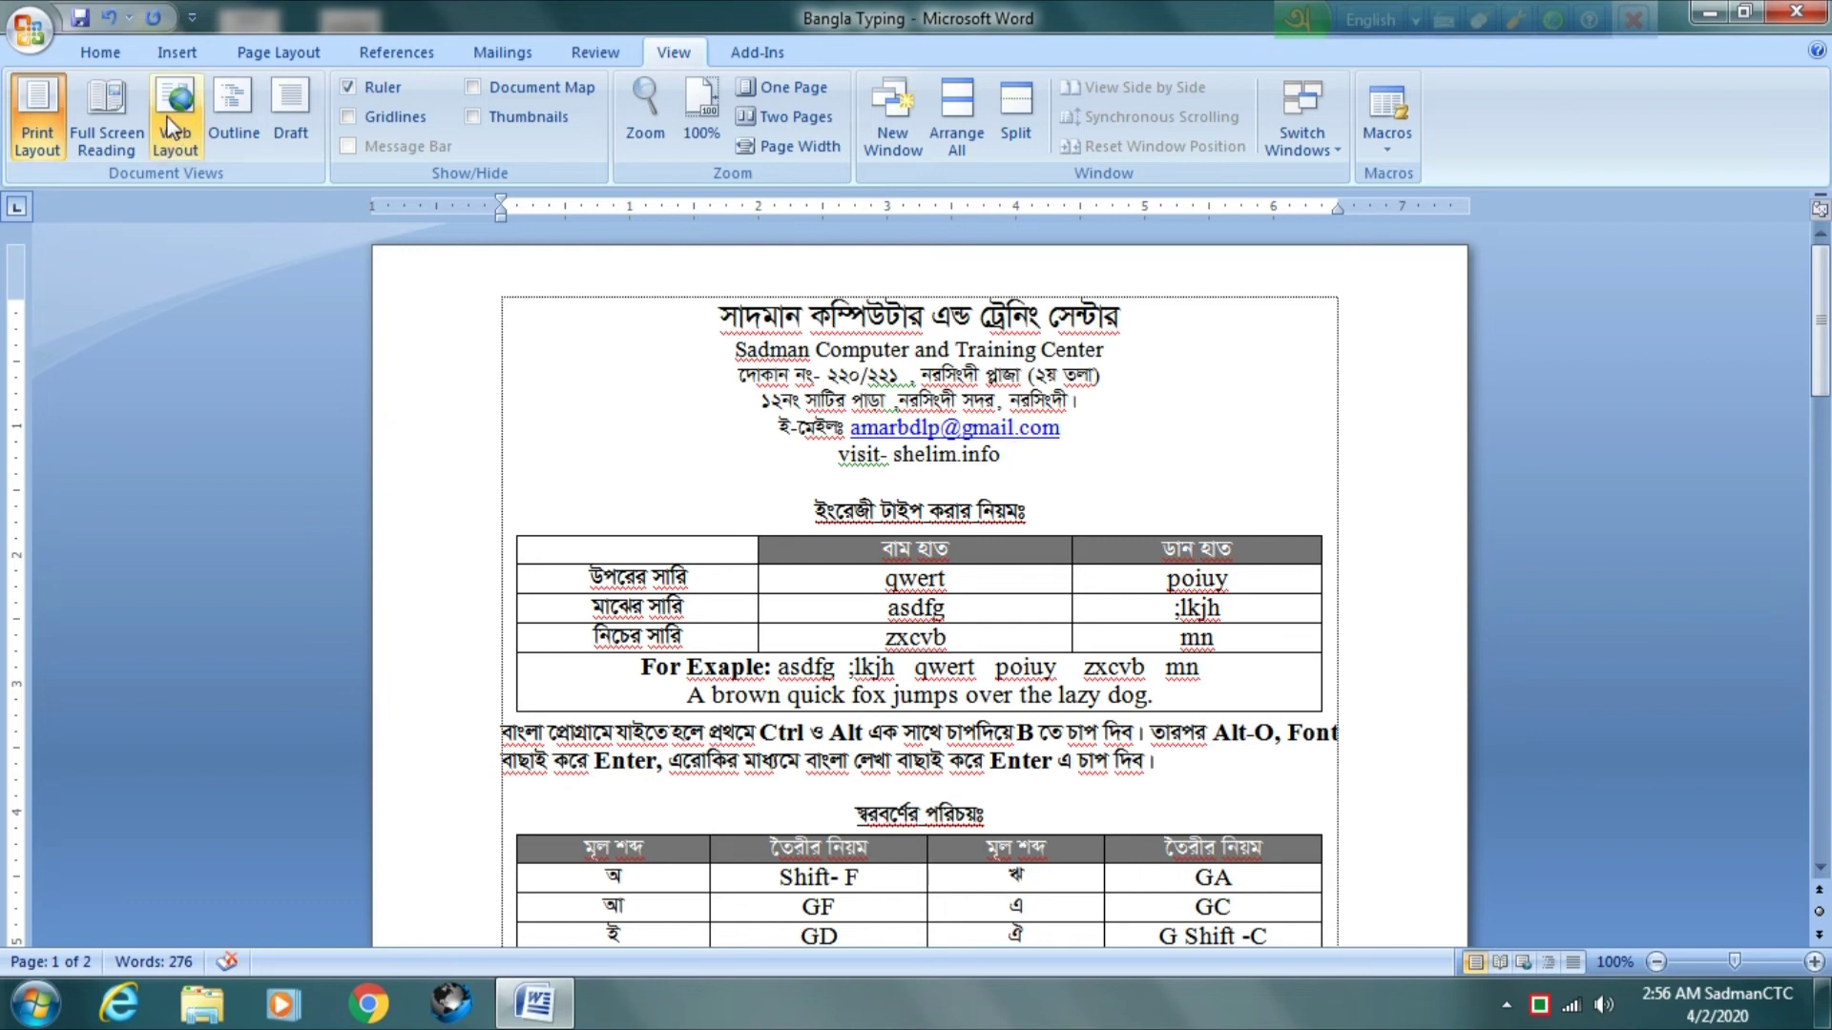
click(100, 53)
click(1104, 425)
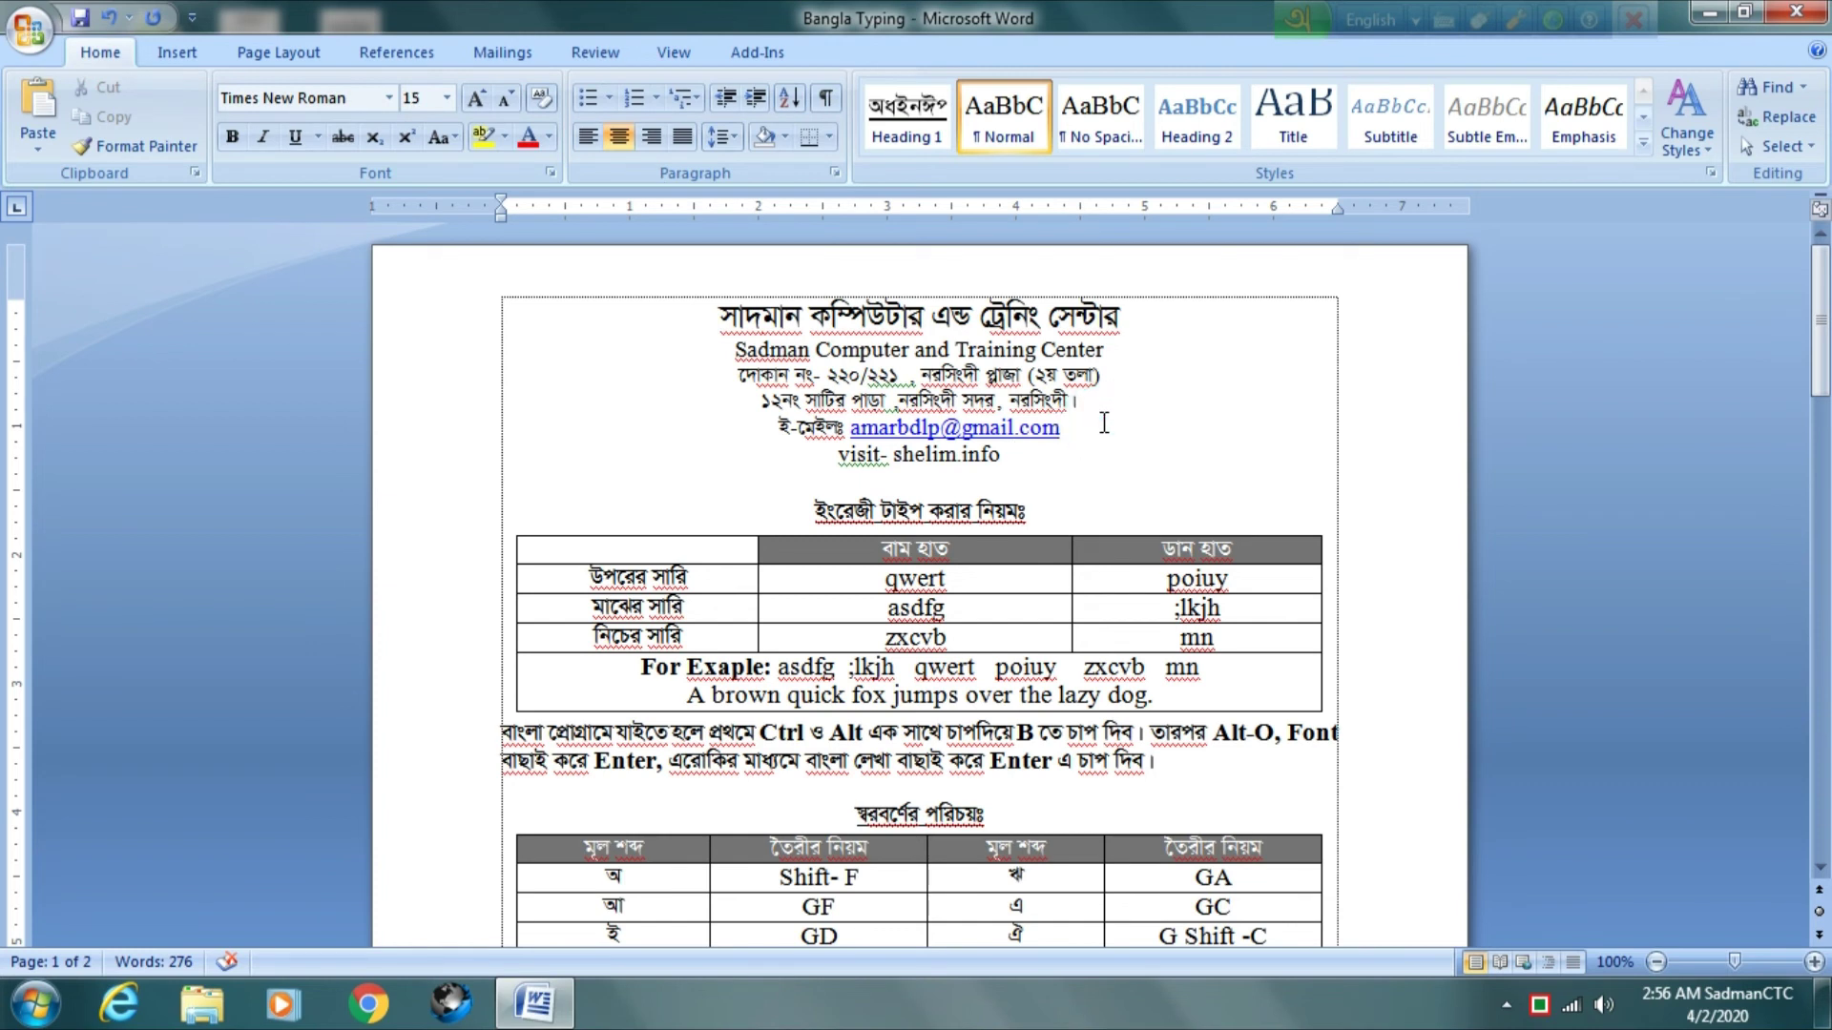
click(1066, 425)
click(1094, 443)
click(873, 487)
scroll(1097, 459, down, 10)
scroll(1101, 459, down, 10)
scroll(1082, 519, up, 20)
click(1188, 449)
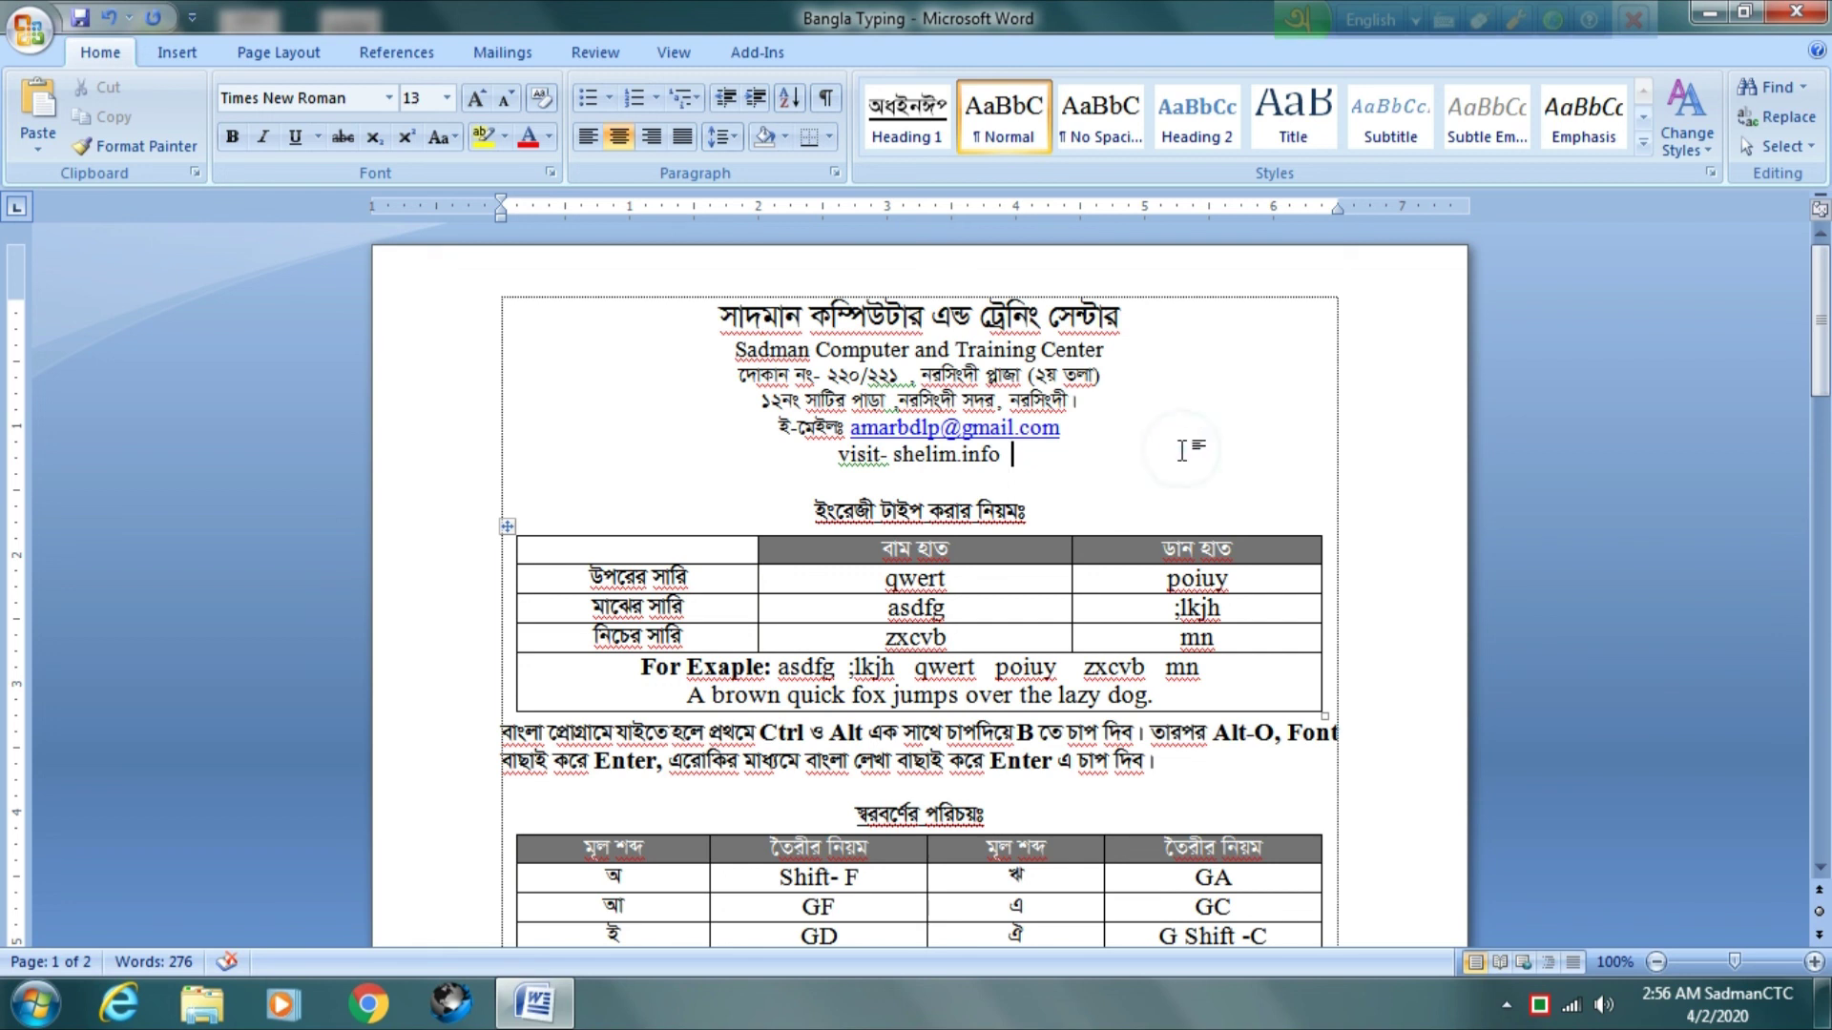